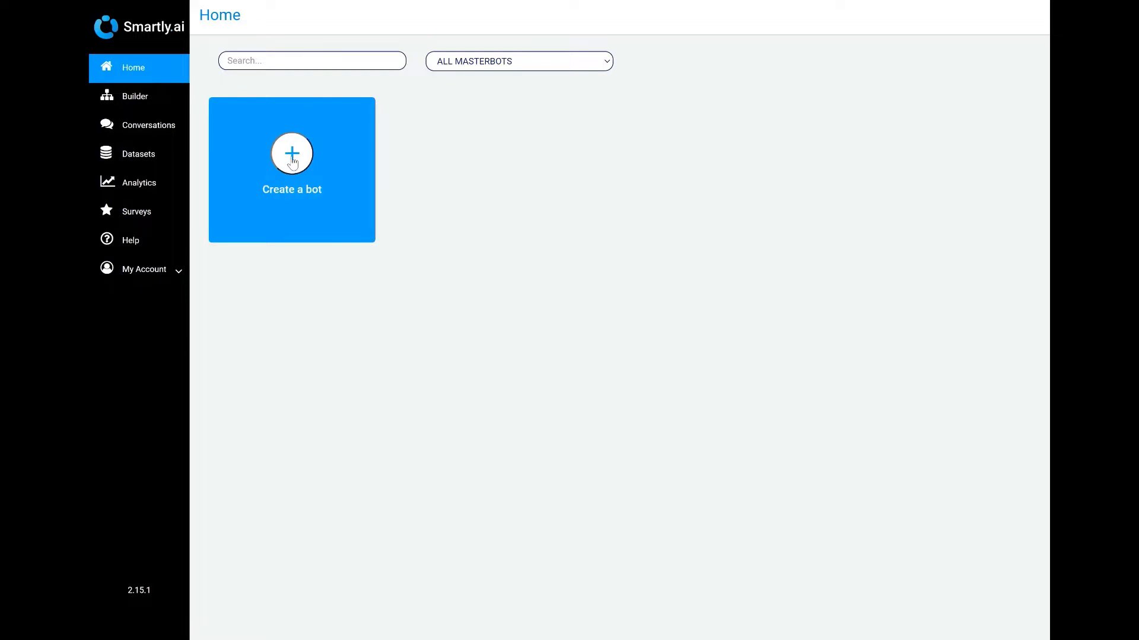
# Step: Create a chatbot named "demo" with English (UK) as its language
pyautogui.click(290, 169)
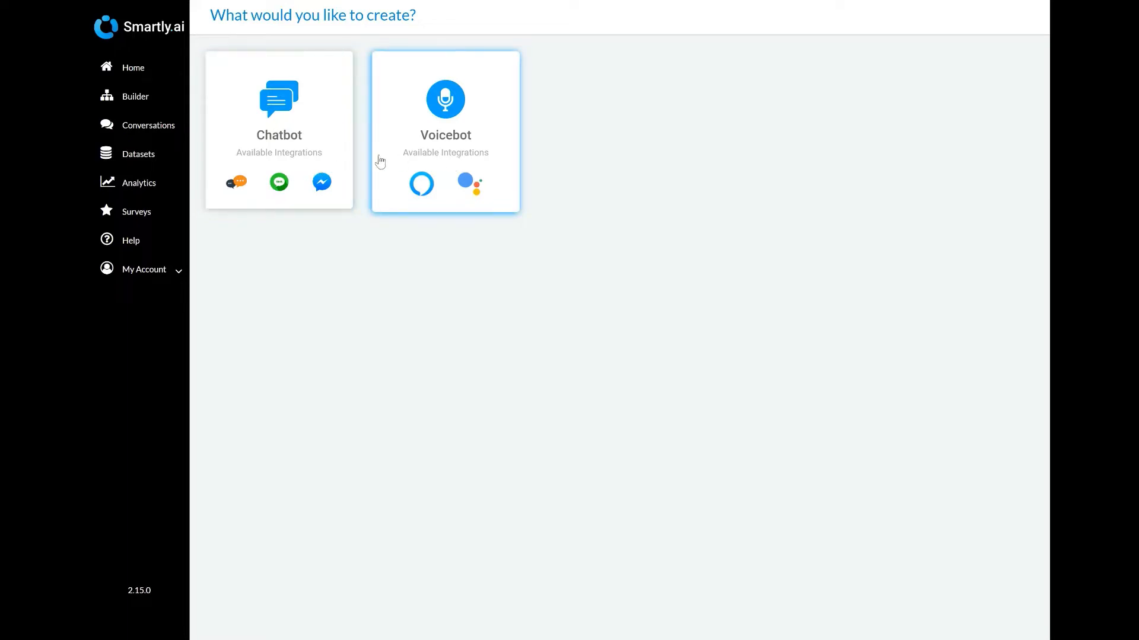
pyautogui.click(318, 161)
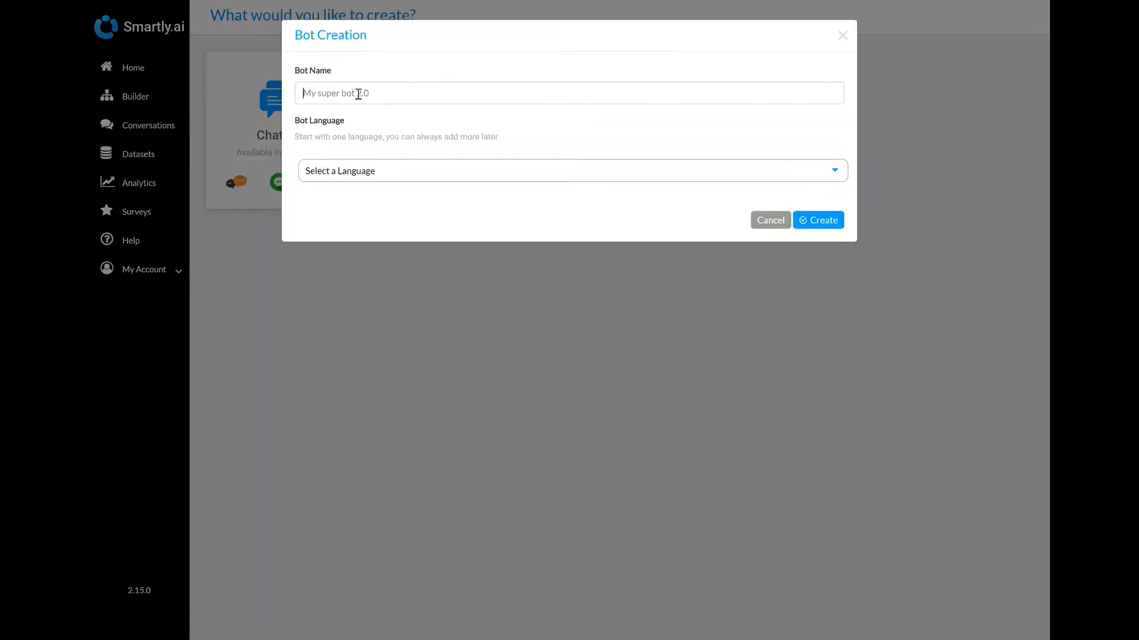
pyautogui.write('demo')
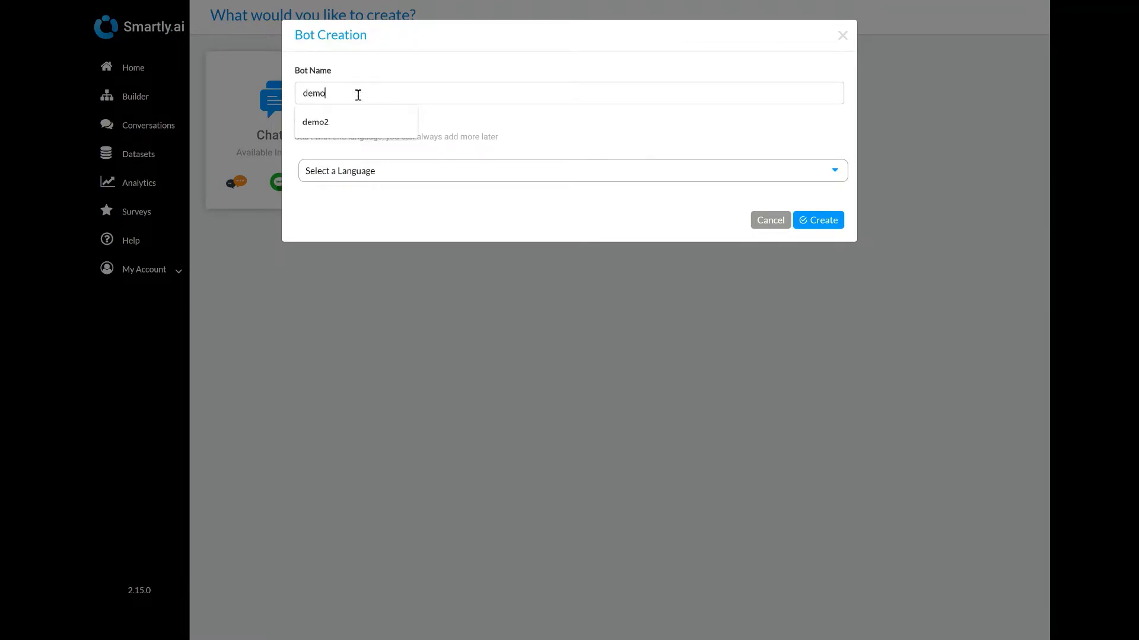
pyautogui.click(367, 175)
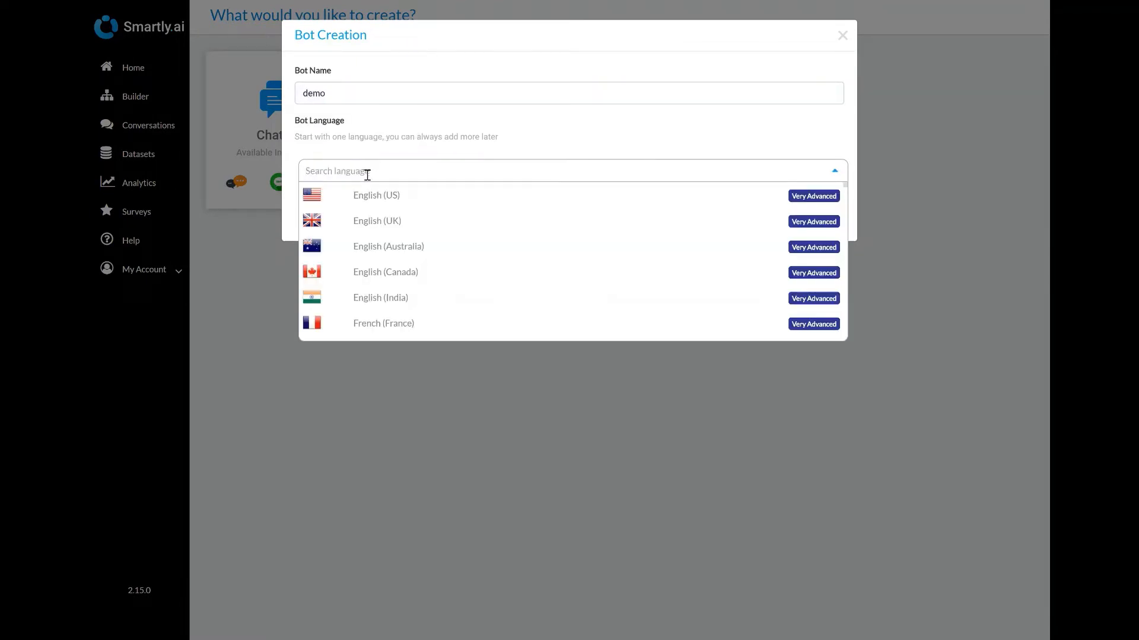
pyautogui.click(364, 220)
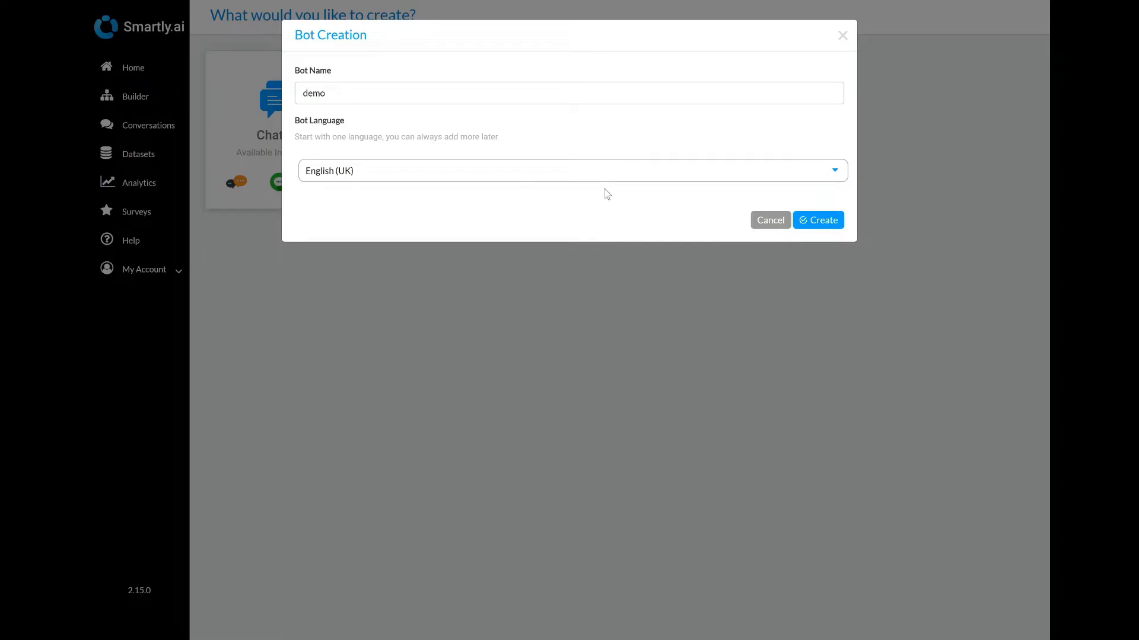
pyautogui.click(821, 223)
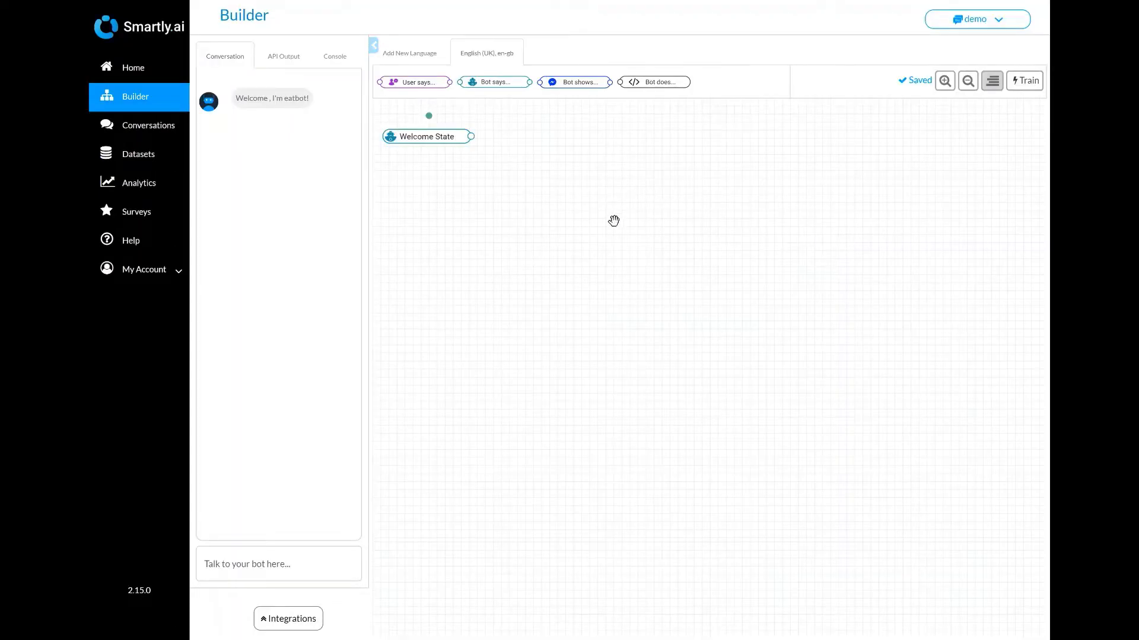
# Step: Add a "User says" block to the canvas beside the Welcome State block
pyautogui.moveTo(615, 221)
pyautogui.mouseDown()
pyautogui.moveTo(760, 295)
pyautogui.moveTo(659, 204)
pyautogui.moveTo(605, 246)
pyautogui.moveTo(615, 233)
pyautogui.moveTo(593, 237)
pyautogui.moveTo(599, 231)
pyautogui.mouseUp()
pyautogui.scroll(5, 615, 233)
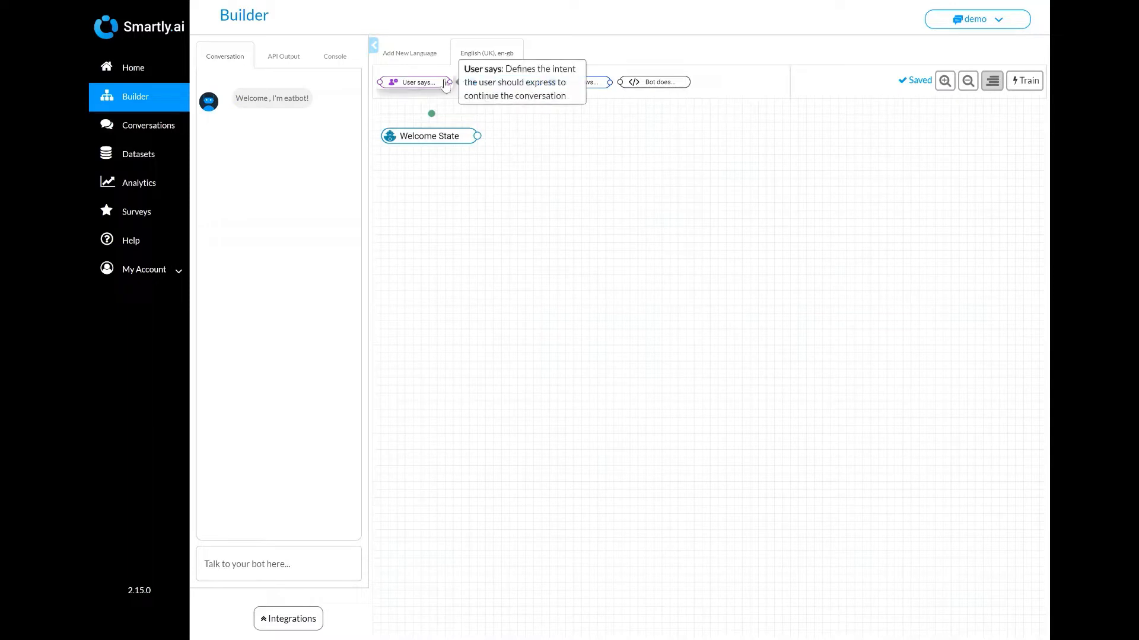
pyautogui.moveTo(444, 85); pyautogui.dragTo(556, 137)
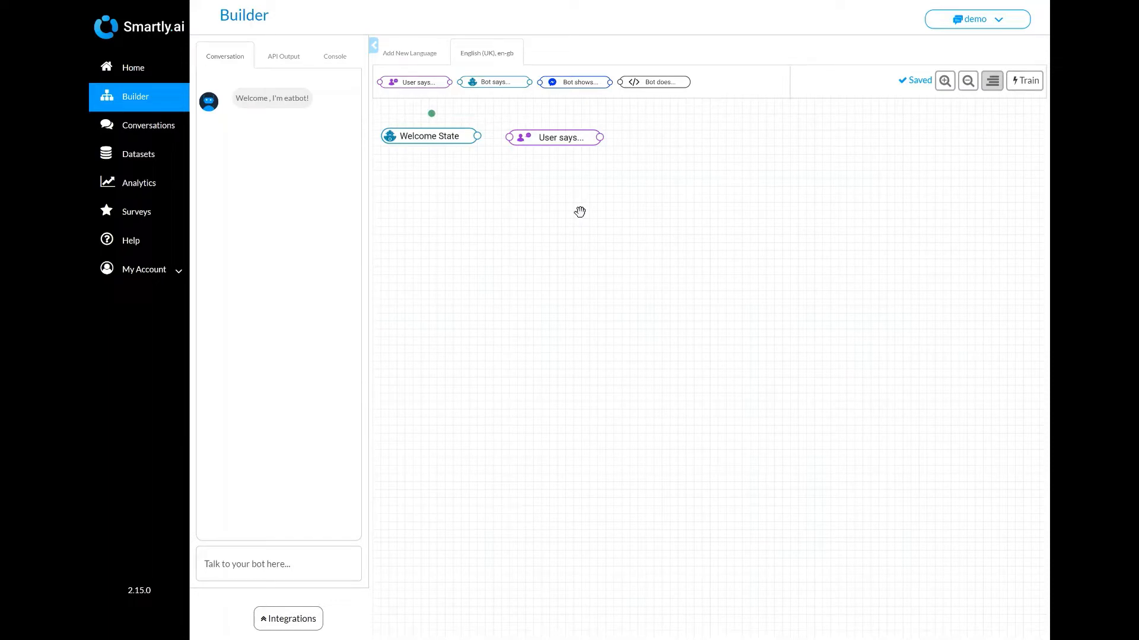
# Step: Add the bot message "Welcome, I'm eatbot!" to the Welcome State block and save it
pyautogui.click(457, 137)
pyautogui.click(470, 123)
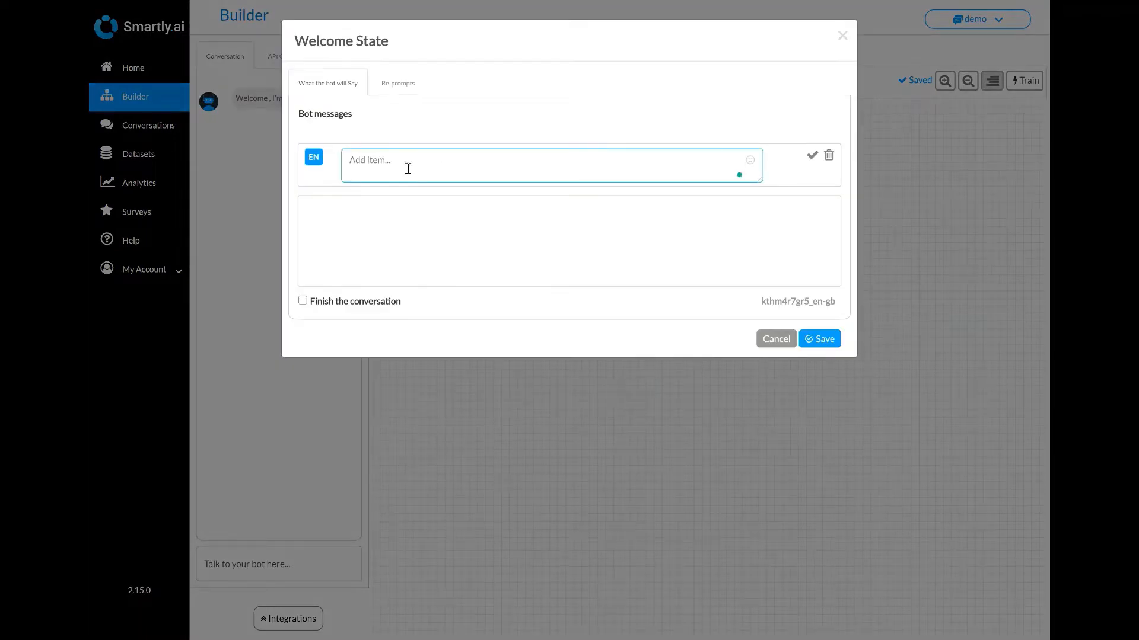
pyautogui.write("Welcome, I'm eatbot!")
pyautogui.press('Return')
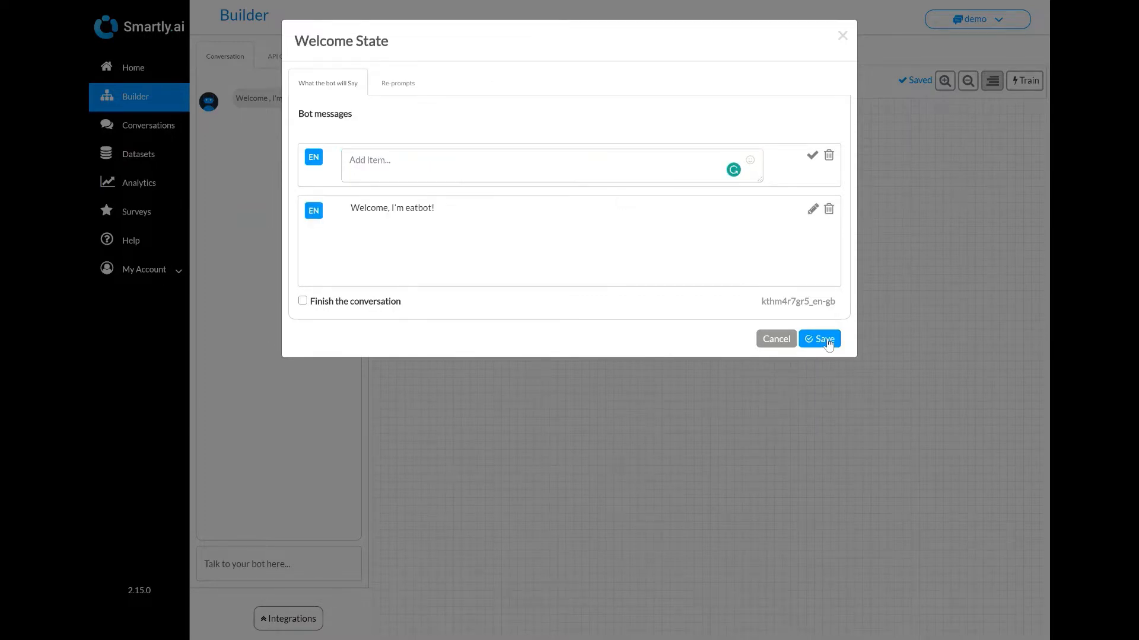
pyautogui.click(830, 340)
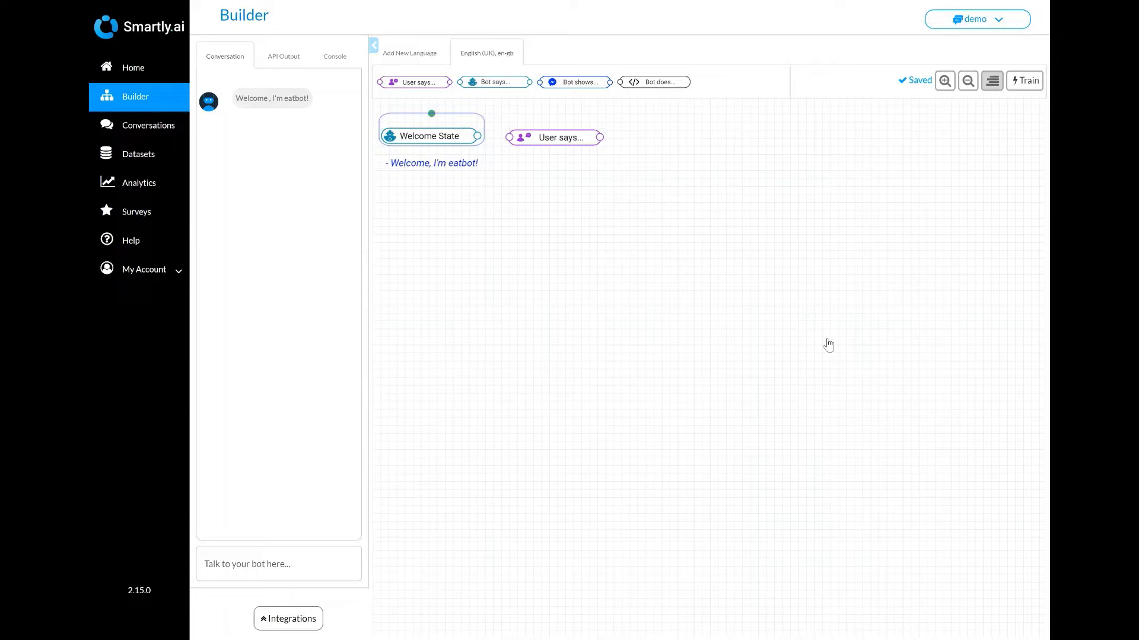
# Step: Create the intent "order a meal test" for the "User says" block with phrases "i want to order a meal", "i want to eat" and "order food"
pyautogui.doubleClick(585, 138)
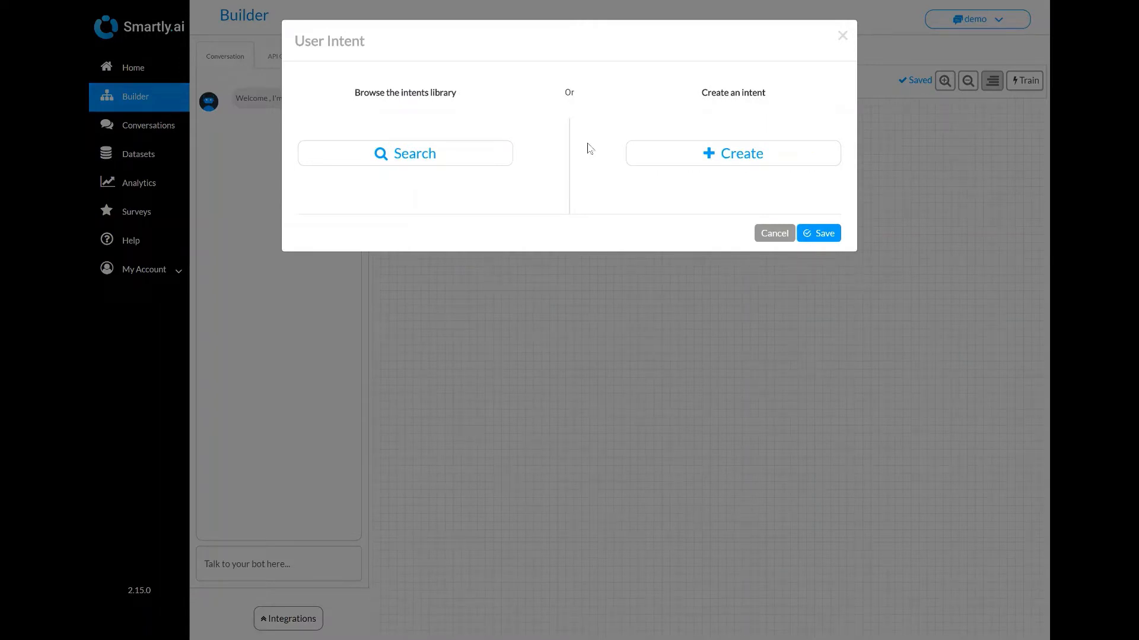
pyautogui.click(652, 156)
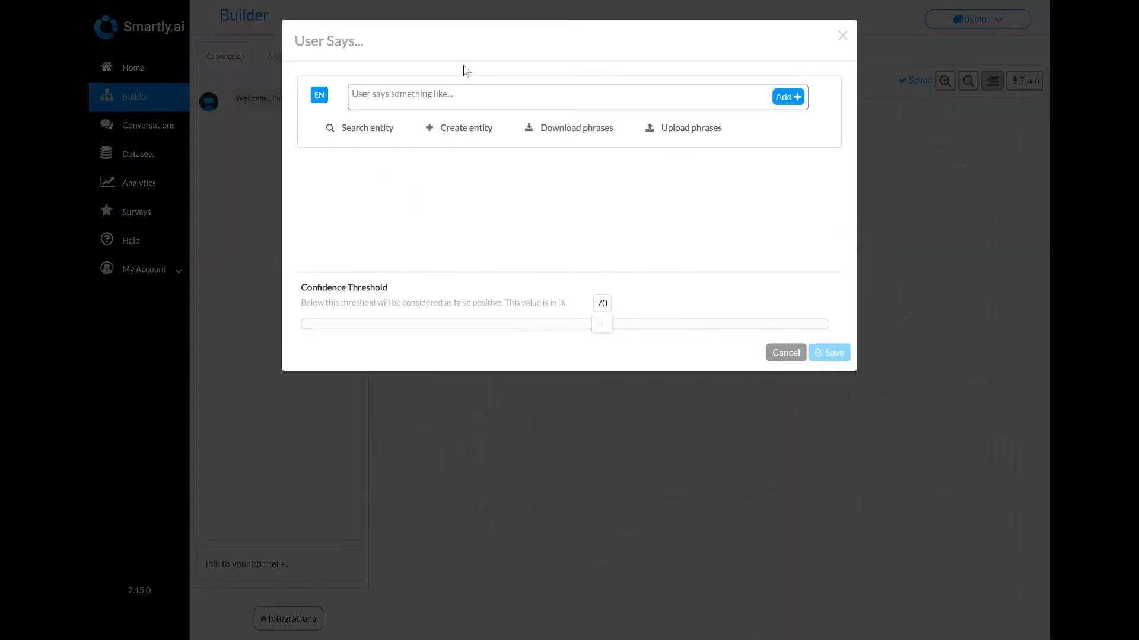
pyautogui.click(450, 44)
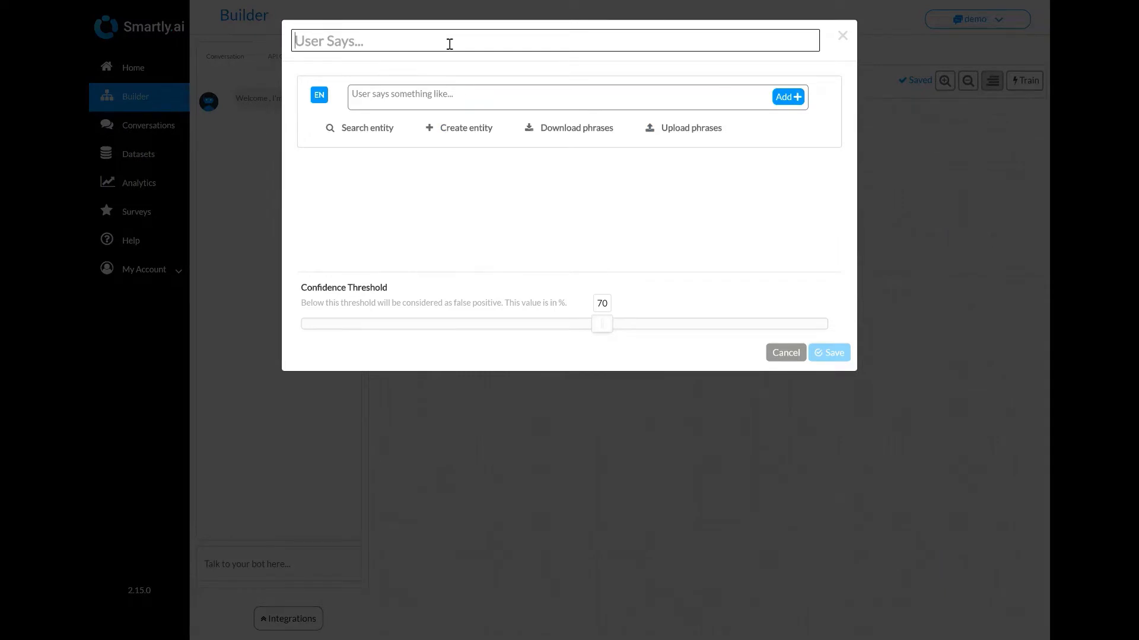
pyautogui.write('order a meal test')
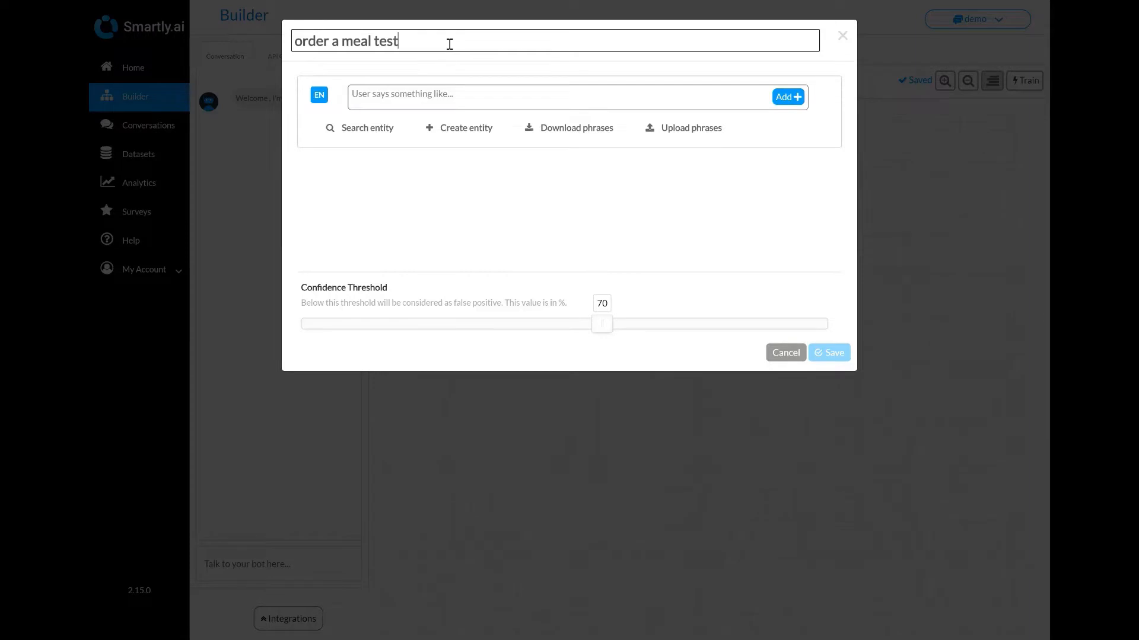
pyautogui.click(436, 93)
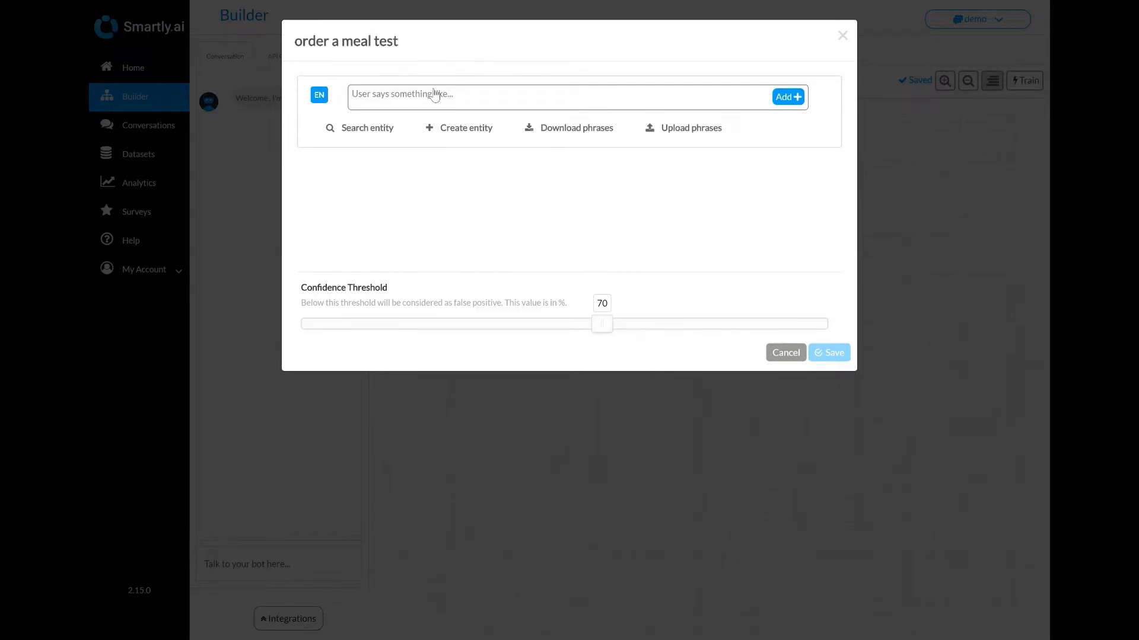
pyautogui.write('i want to order a meal')
pyautogui.press('Return')
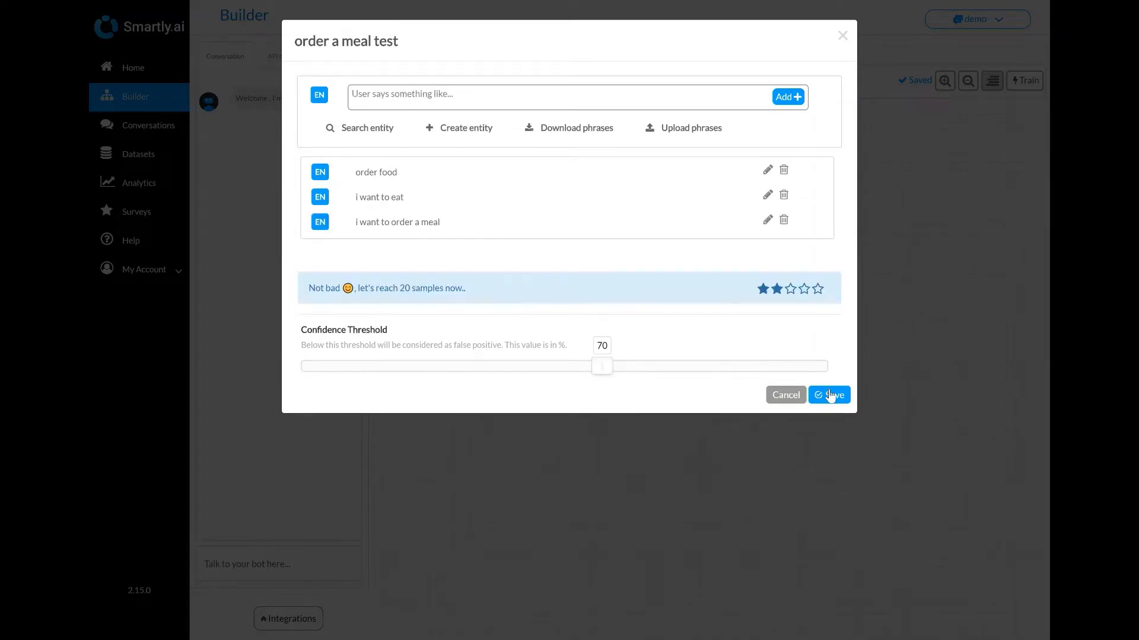
pyautogui.click(829, 394)
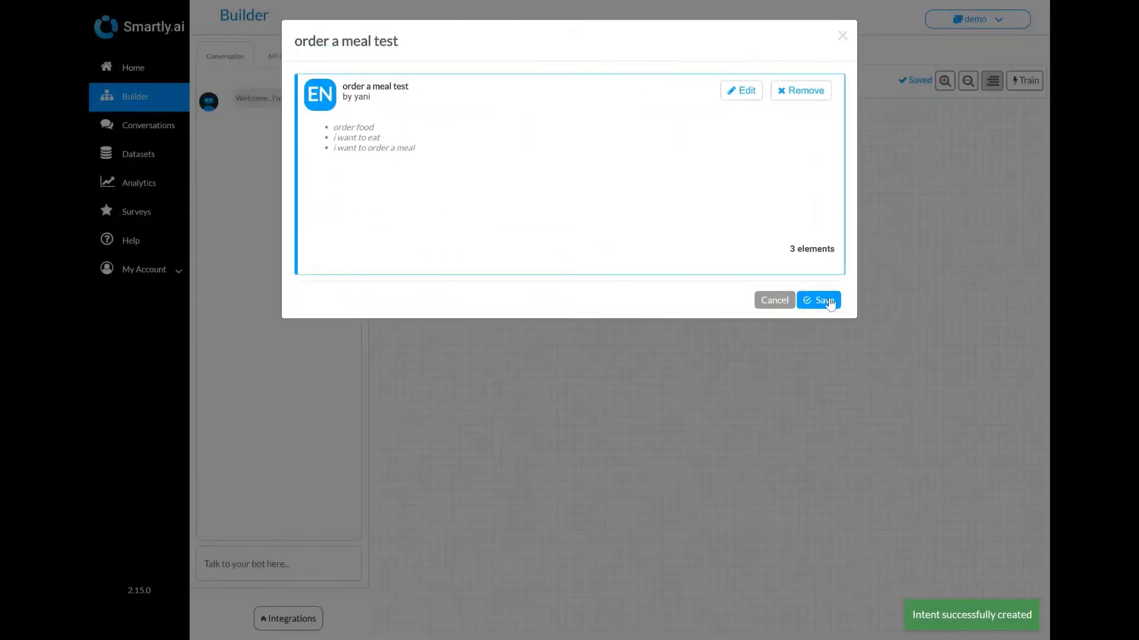
pyautogui.click(824, 302)
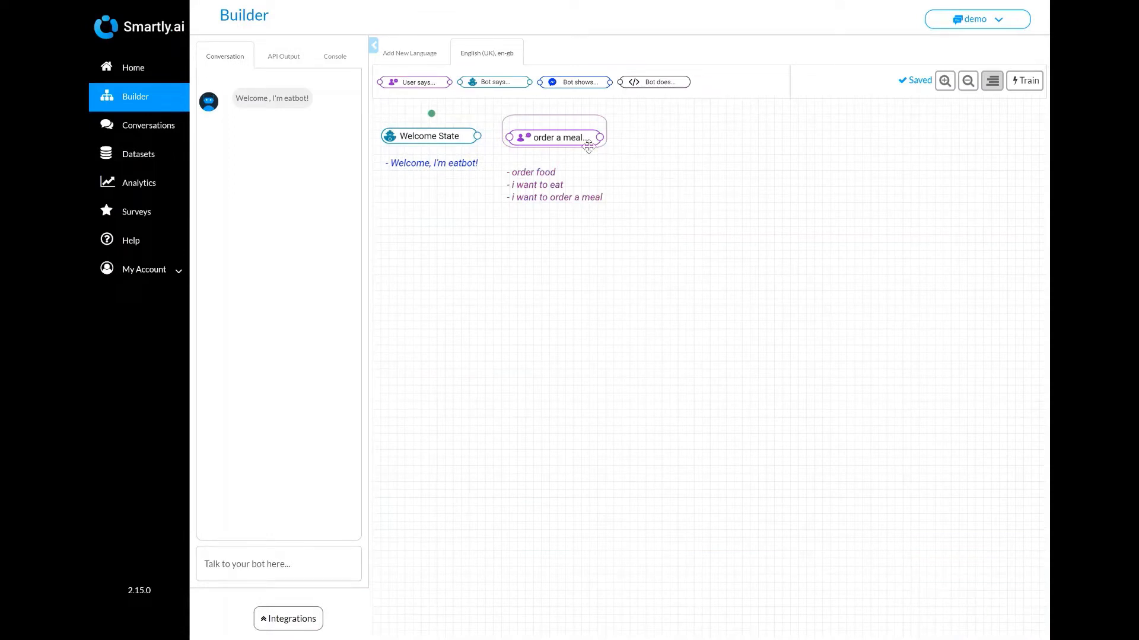
# Step: Add a "Bot says" block named "answer test" beside the meal intent, with the message "what kind of food would you like to order ?"
pyautogui.moveTo(506, 83); pyautogui.dragTo(680, 136)
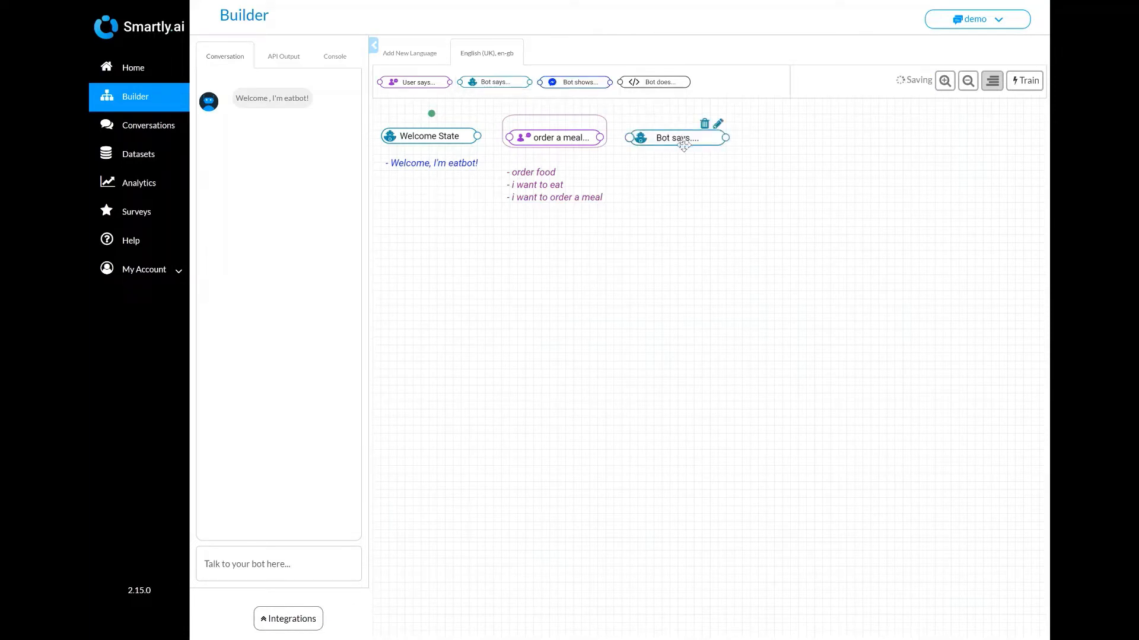
pyautogui.click(682, 141)
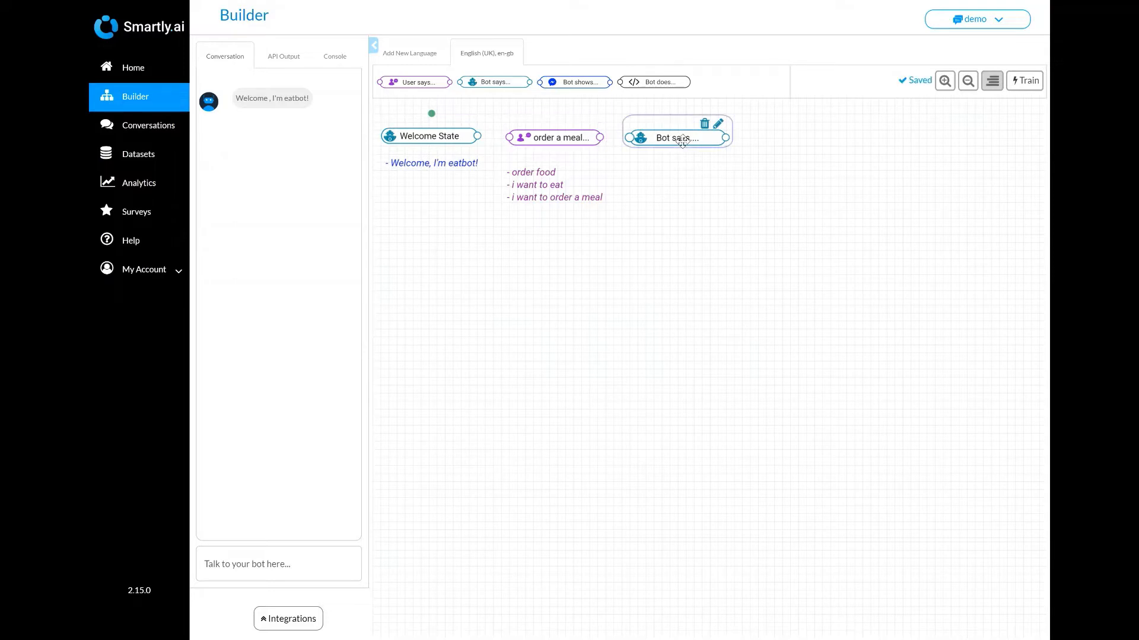
pyautogui.doubleClick(682, 140)
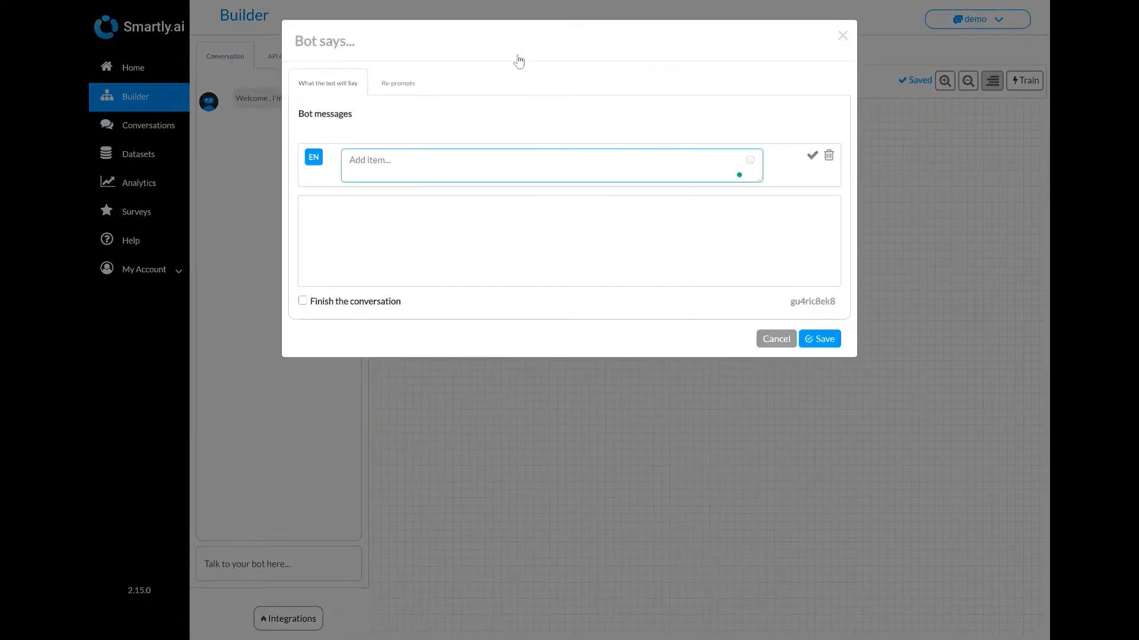
pyautogui.click(511, 43)
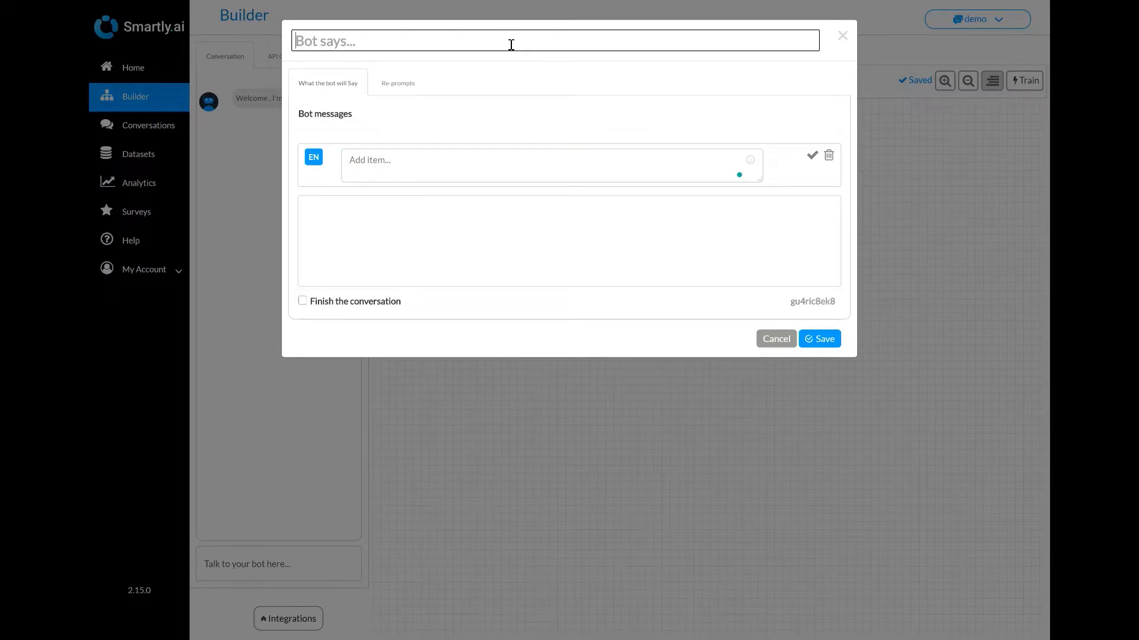
pyautogui.write('answer test')
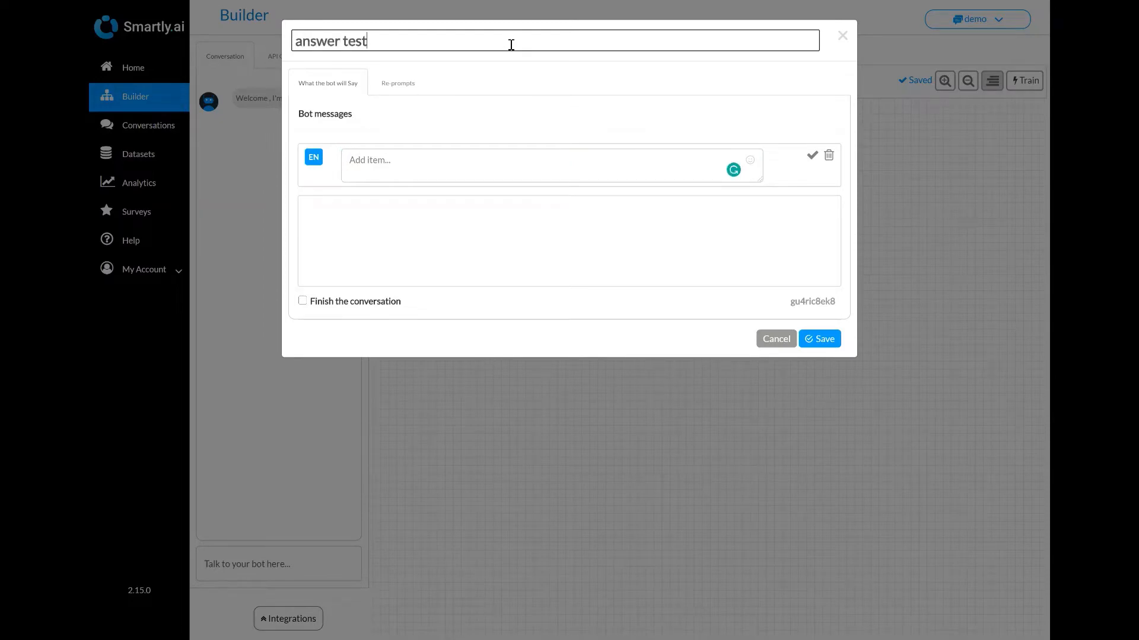
pyautogui.click(453, 158)
pyautogui.write('what kind o')
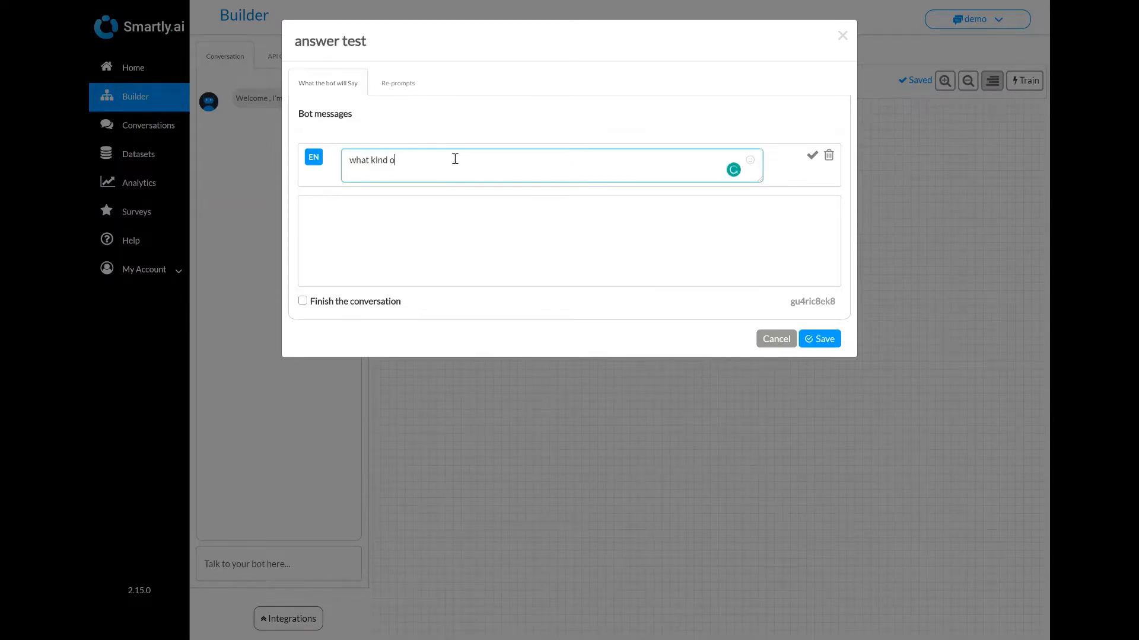
pyautogui.write('f food would you like to order ?')
pyautogui.click(818, 339)
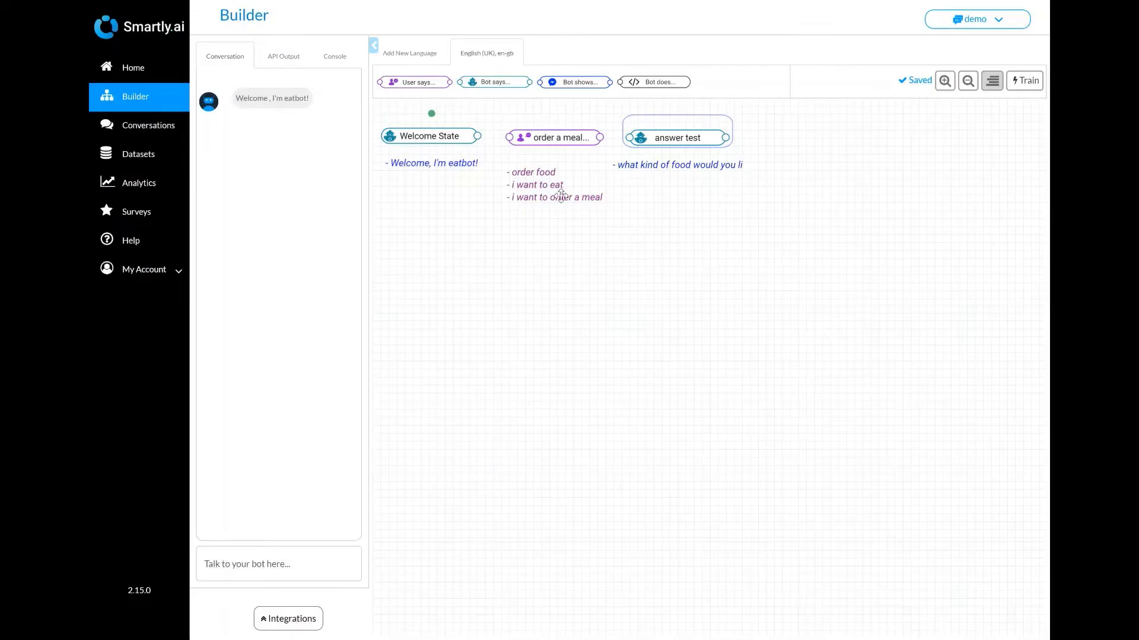
# Step: Connect the Welcome State block to the "order a meal test" intent, and that intent to "answer test"
pyautogui.moveTo(477, 136); pyautogui.dragTo(509, 137)
pyautogui.moveTo(600, 137); pyautogui.dragTo(630, 137)
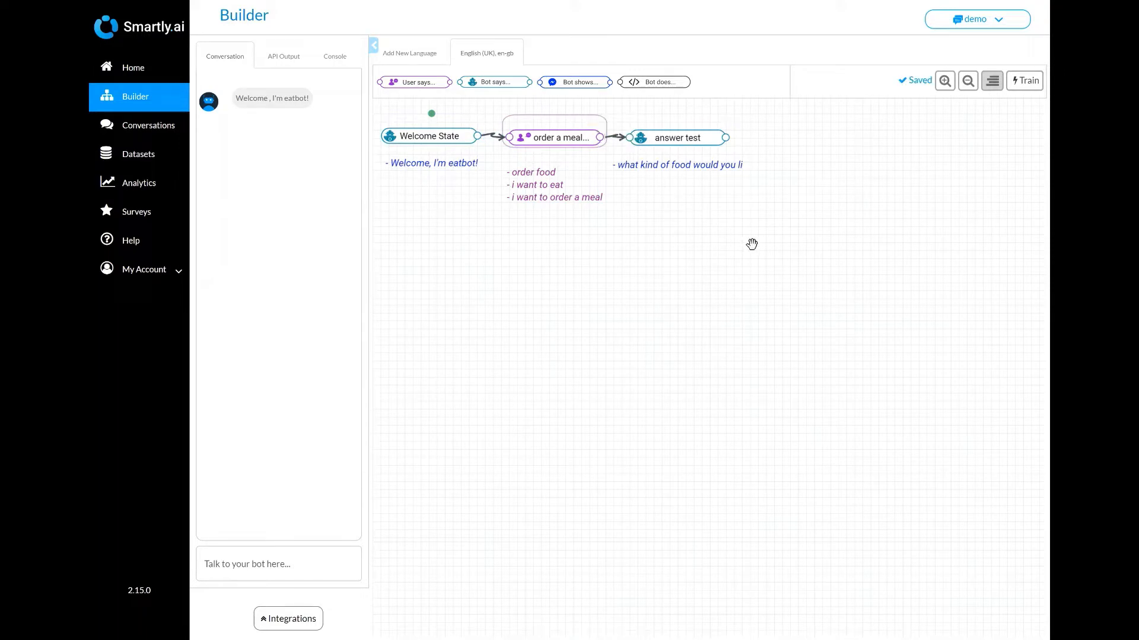
# Step: Add a second "User says" block above the meal intent and start a new intent named "greetings test" for it
pyautogui.scroll(-3, 751, 244)
pyautogui.scroll(1, 752, 244)
pyautogui.moveTo(745, 215); pyautogui.dragTo(717, 282)
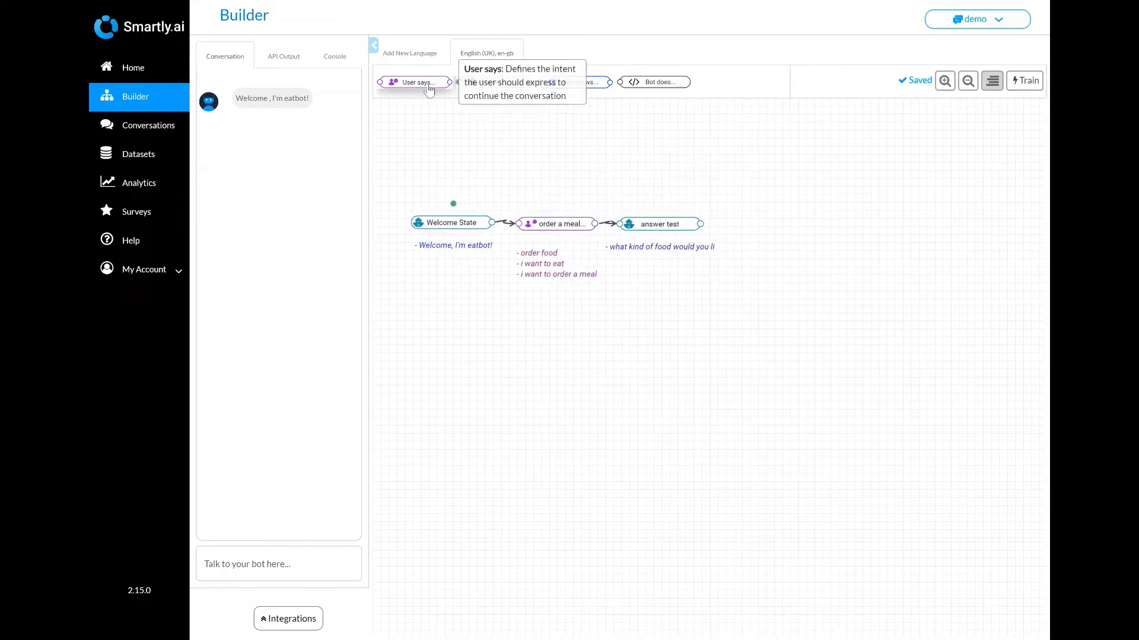
pyautogui.moveTo(439, 95); pyautogui.dragTo(548, 188)
pyautogui.click(581, 176)
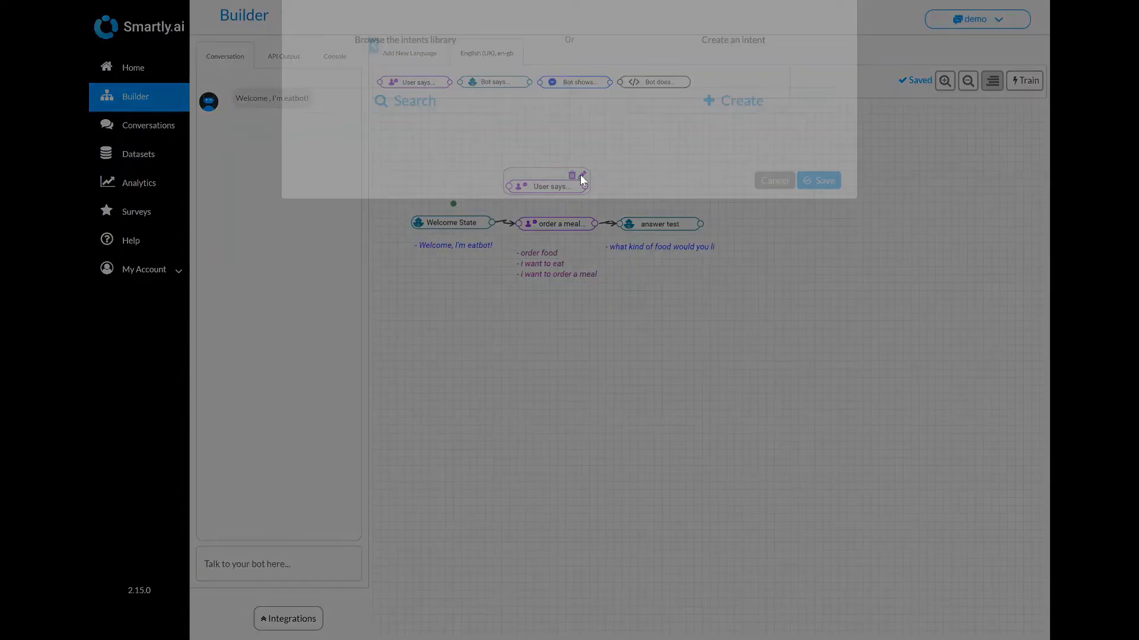
pyautogui.click(669, 159)
pyautogui.click(480, 45)
pyautogui.write('greetings test')
# Step: Add the phrases "hello", "hey" and "hi" to the "greetings test" intent and save it to its block
pyautogui.click(446, 97)
pyautogui.write('he')
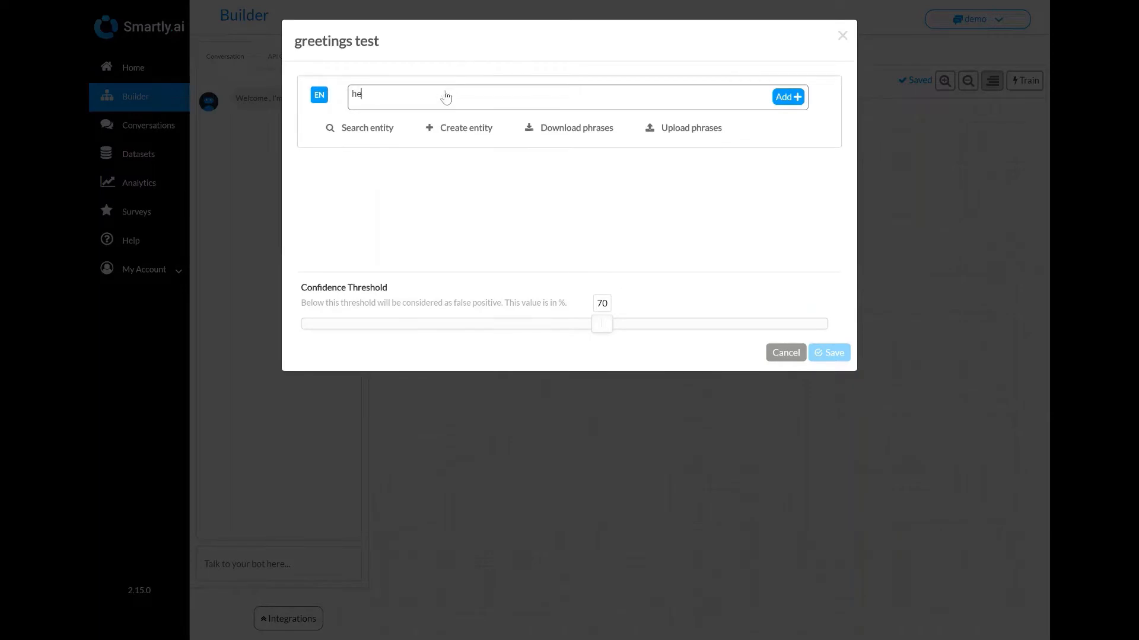
pyautogui.write('llo')
pyautogui.press('Return')
pyautogui.write('hey')
pyautogui.press('Return')
pyautogui.write('hi')
pyautogui.press('Return')
pyautogui.click(825, 393)
pyautogui.click(817, 301)
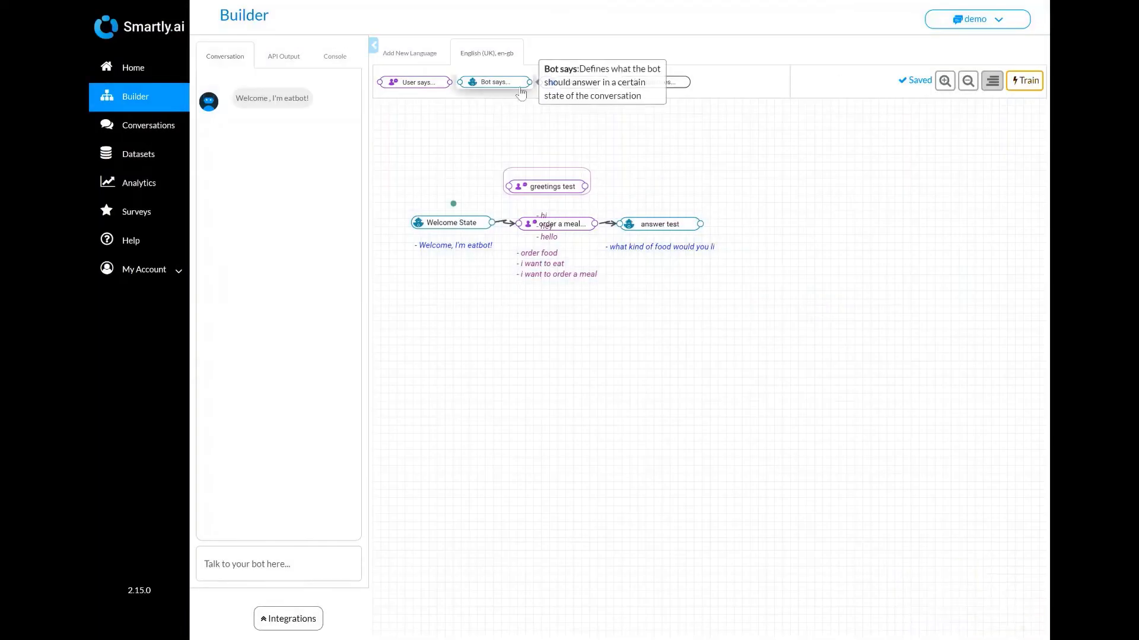
# Step: Add a "Bot says" block named "answer greetings" beside the greetings intent, with the message "hello my name is eatbot!"
pyautogui.moveTo(521, 93); pyautogui.dragTo(656, 185)
pyautogui.click(673, 173)
pyautogui.click(475, 33)
pyautogui.write('answer greetings')
pyautogui.click(457, 159)
pyautogui.write('he')
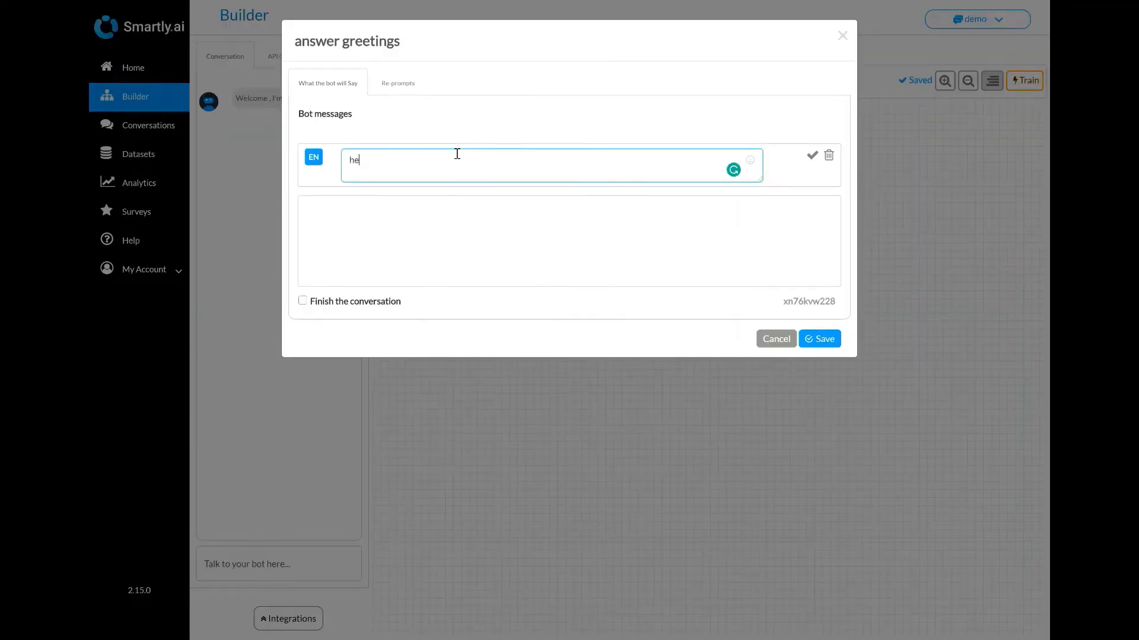
pyautogui.write('llo my name is eatbot!')
pyautogui.click(819, 338)
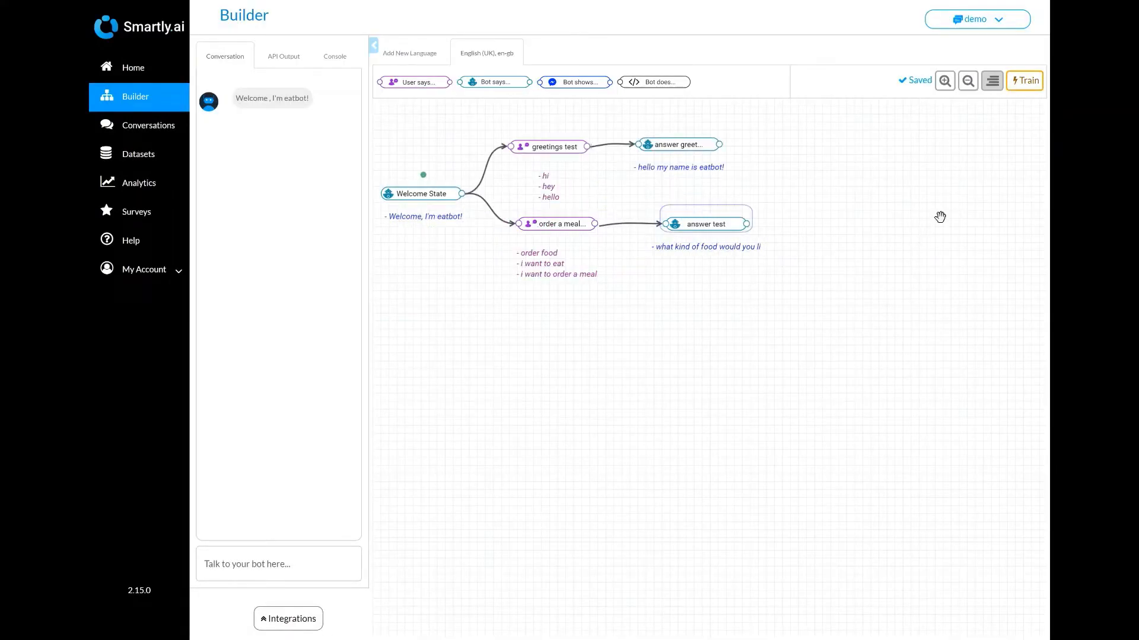
# Step: Train the bot and test it by sending the message "i want to eat" in the conversation
pyautogui.click(1015, 84)
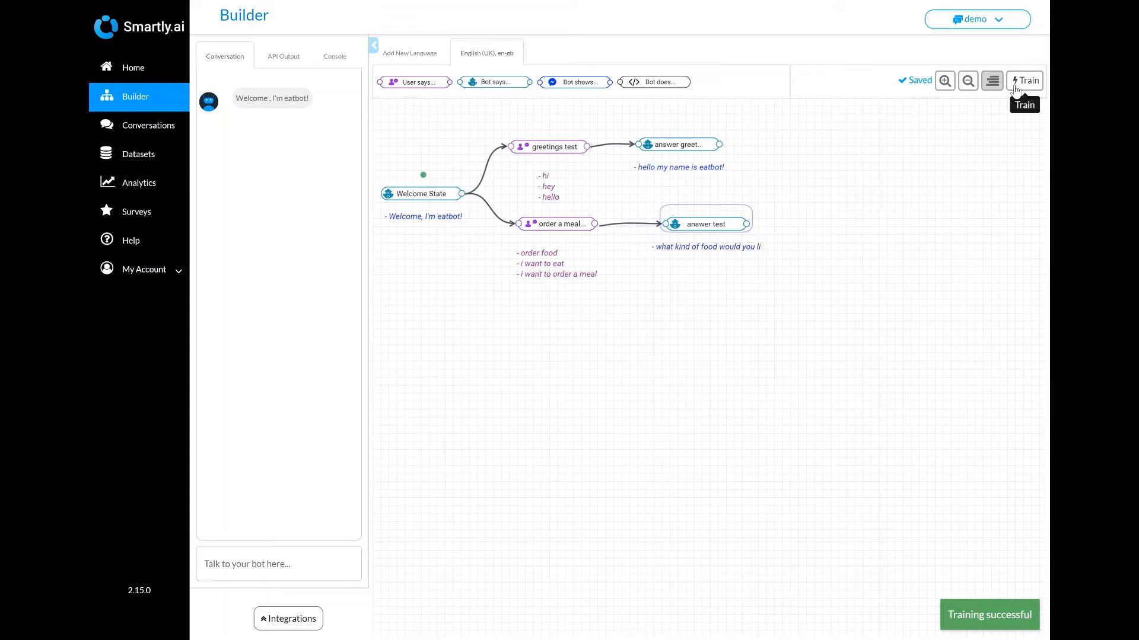
pyautogui.click(302, 564)
pyautogui.write('i want')
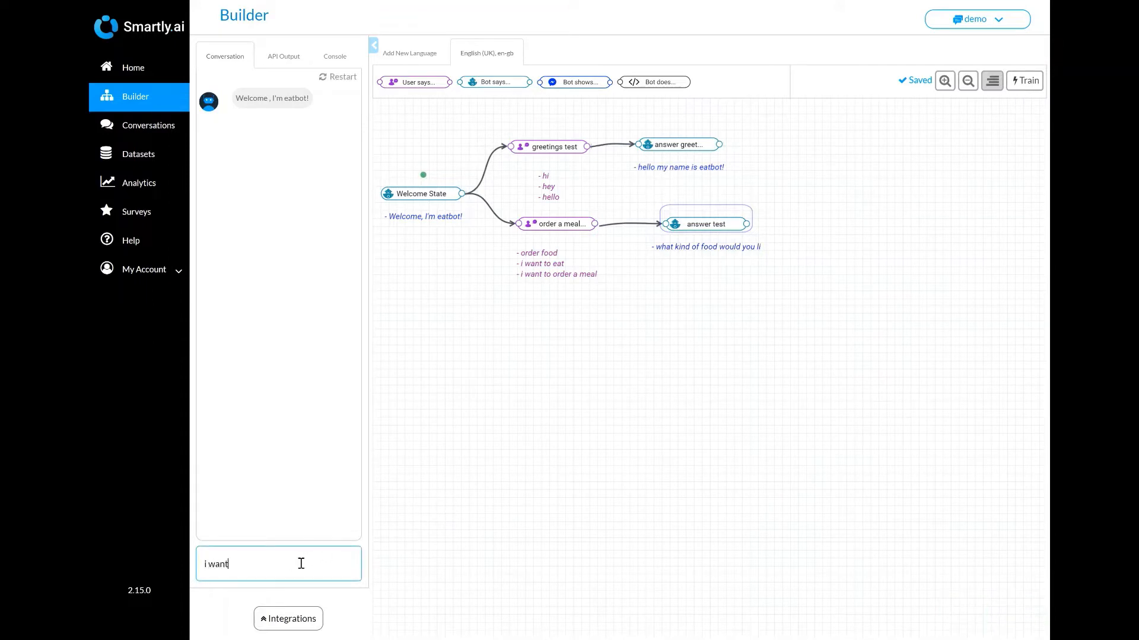
pyautogui.write(' to eat')
pyautogui.press('Return')
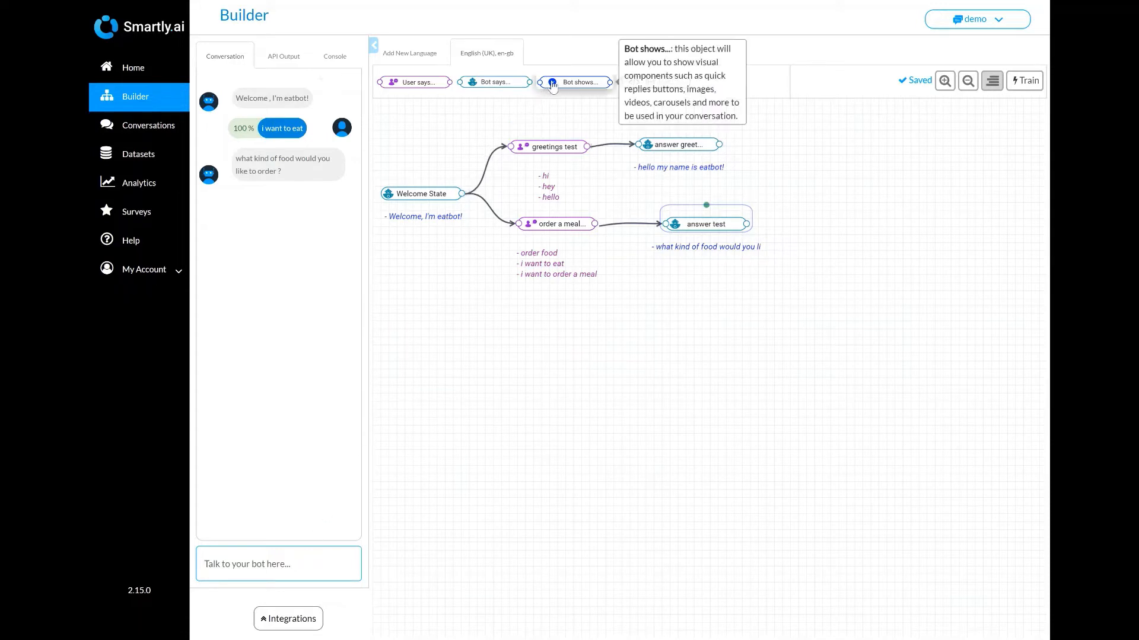
# Step: Add a "Bot shows" block connected after "answer test", and cut the food question out of the "answer test" message
pyautogui.moveTo(553, 83); pyautogui.dragTo(852, 223)
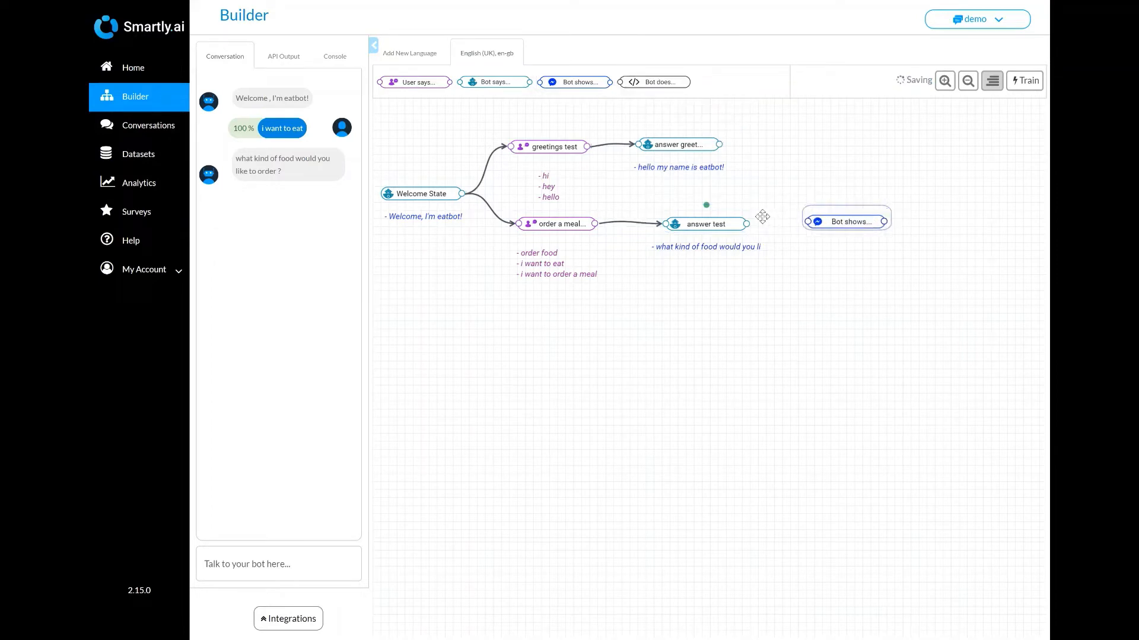
pyautogui.moveTo(747, 224); pyautogui.dragTo(810, 219)
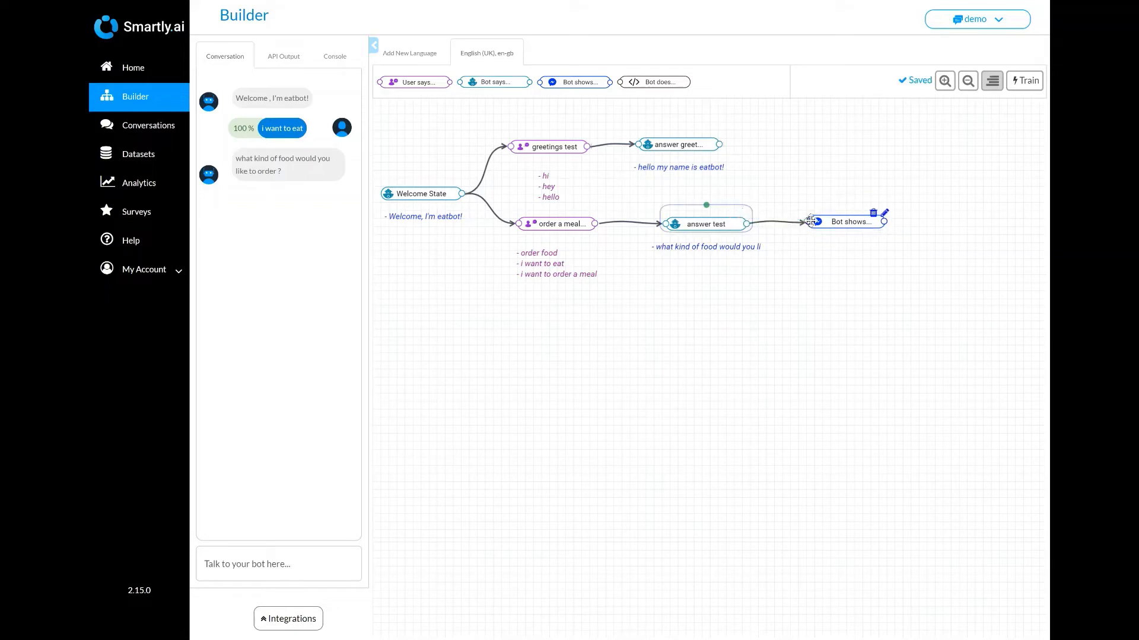
pyautogui.doubleClick(719, 228)
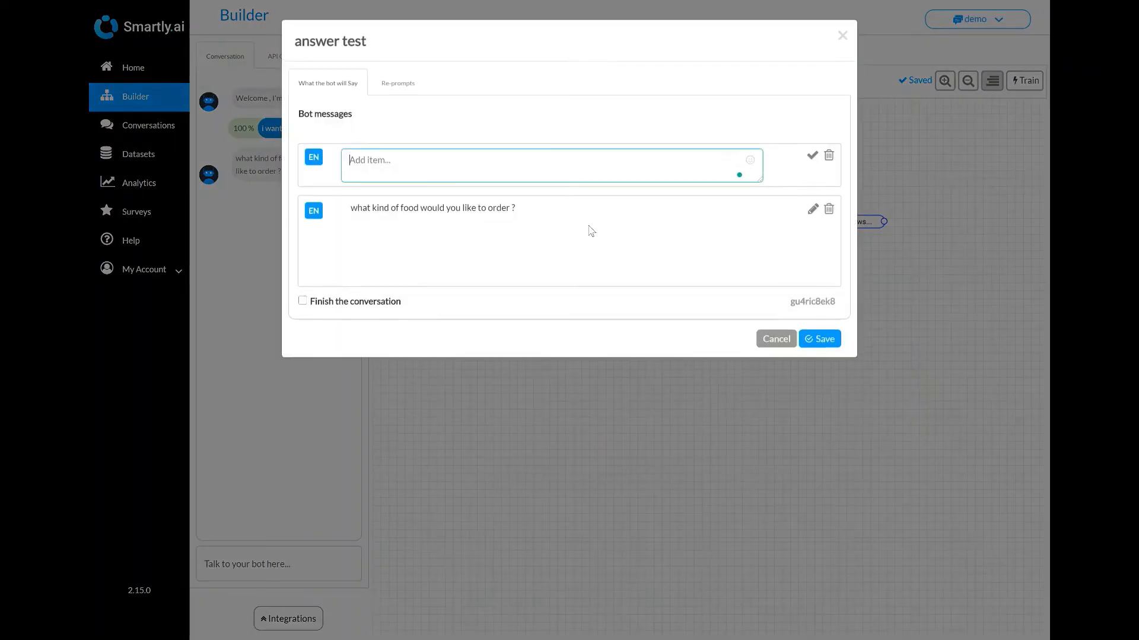
pyautogui.click(553, 209)
pyautogui.moveTo(552, 211); pyautogui.dragTo(344, 210)
pyautogui.hotkey('ctrl', 'c')
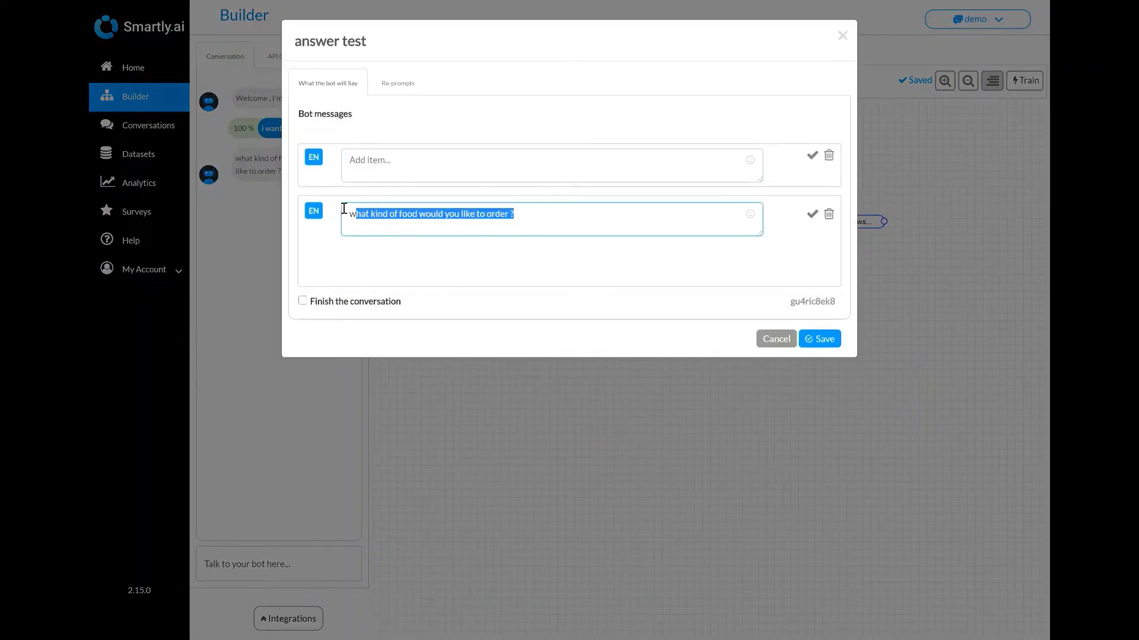
pyautogui.press('BackSpace')
pyautogui.click(819, 335)
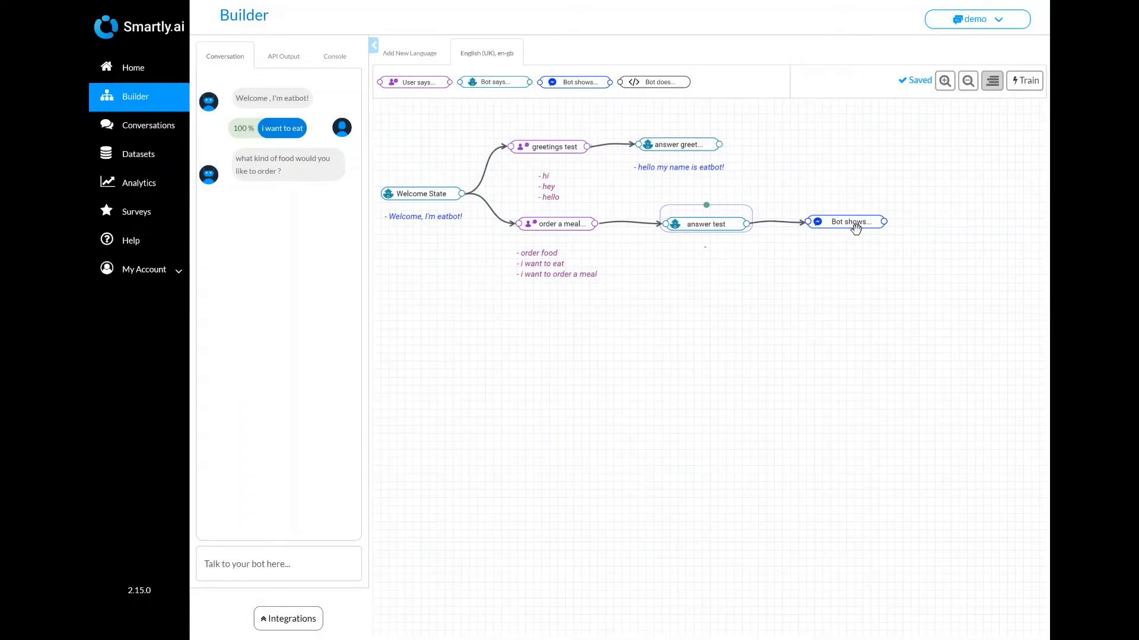
# Step: Add a Quick Replies card to the "Bot shows" block with the text "what kind of food would you like to order ?"
pyautogui.moveTo(883, 217)
pyautogui.click(884, 214)
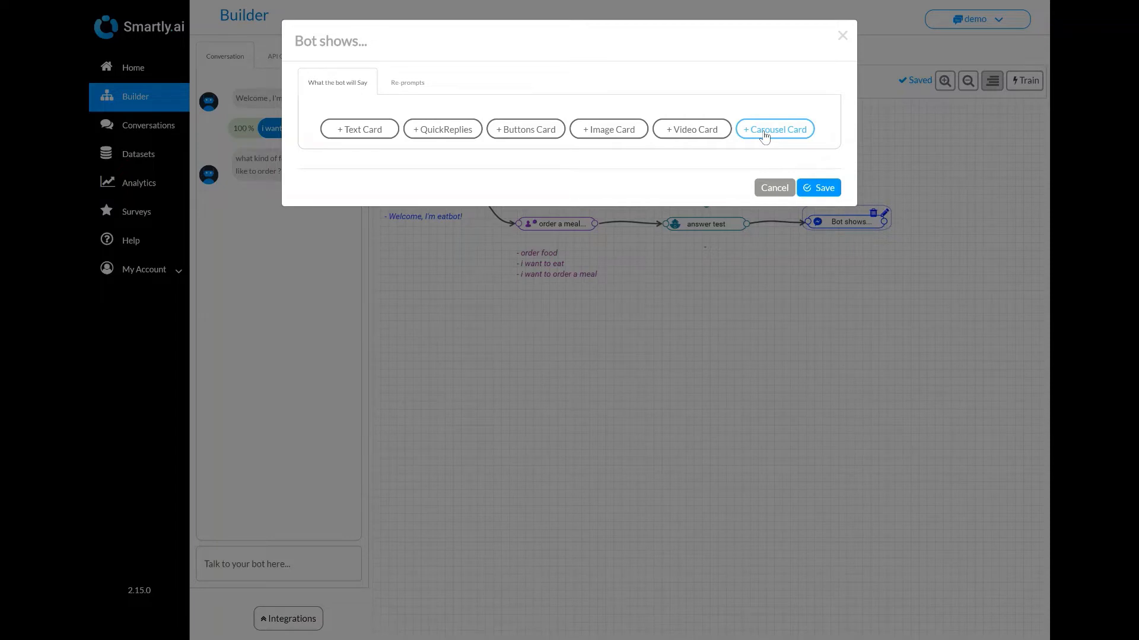
pyautogui.click(426, 136)
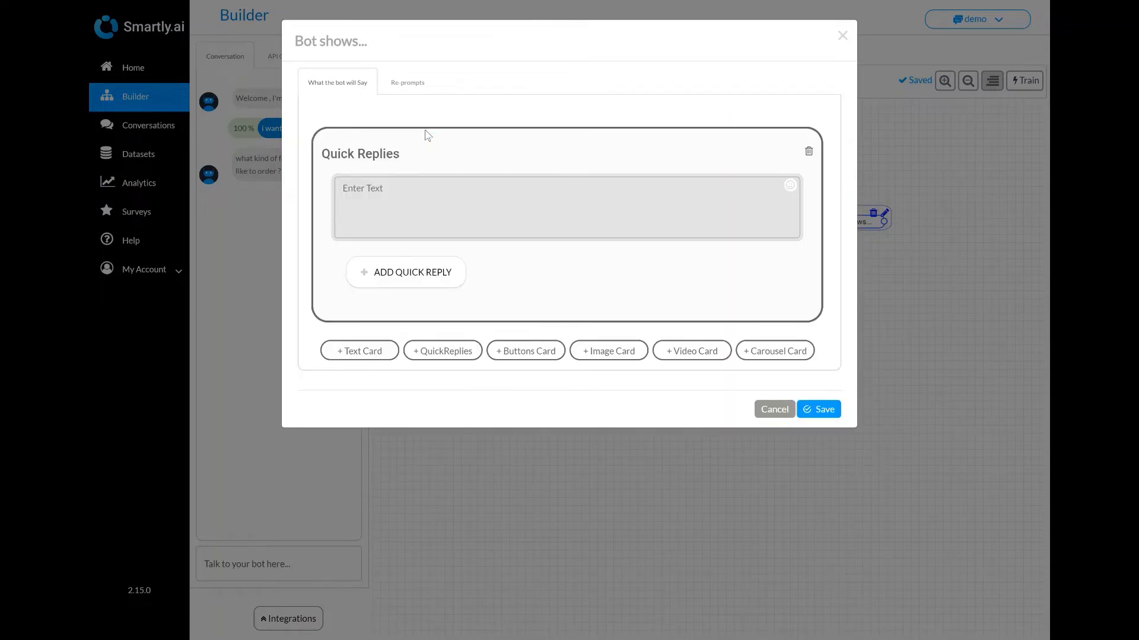
pyautogui.click(405, 185)
pyautogui.hotkey('ctrl', 'v')
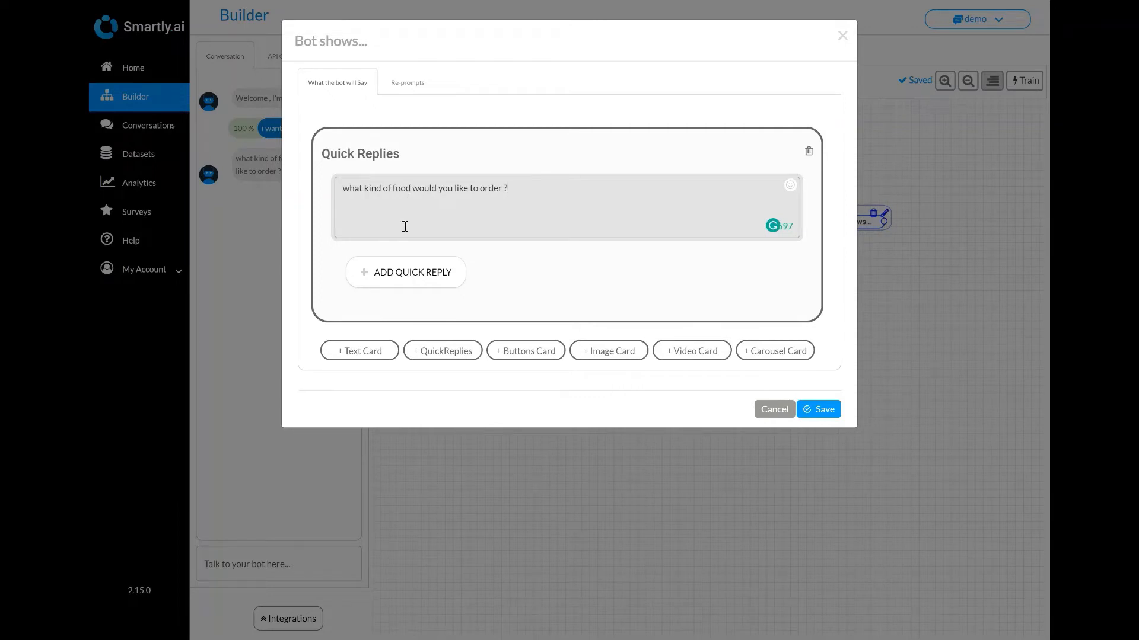
# Step: Add a quick reply with the title and text "Japanese food" to the card, and save the block
pyautogui.click(398, 274)
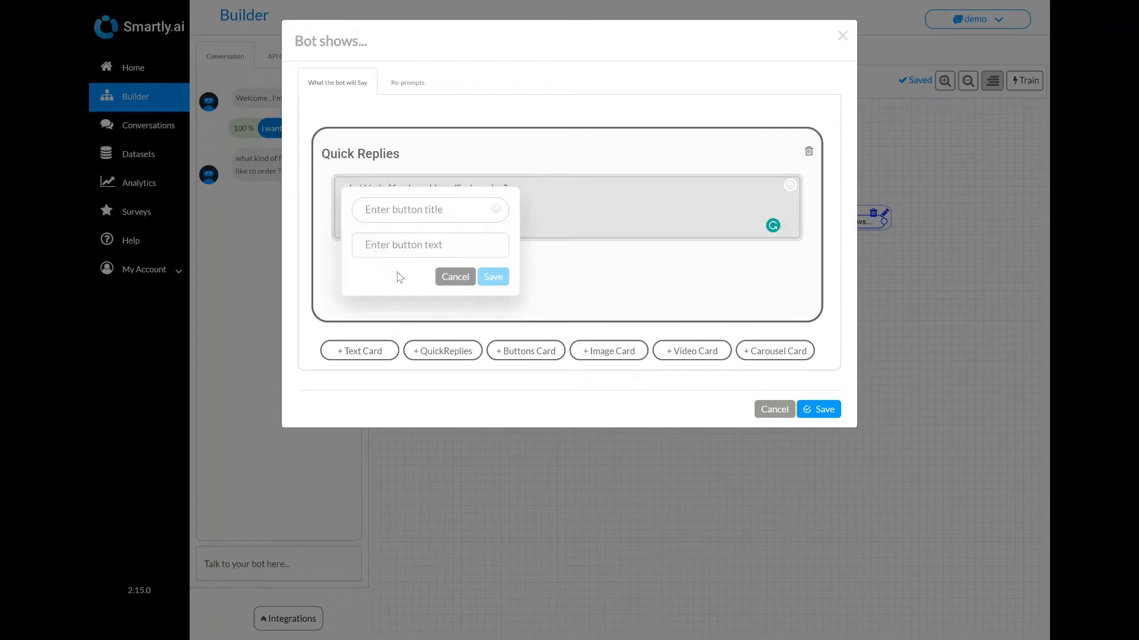
pyautogui.click(392, 213)
pyautogui.write('Japanese food')
pyautogui.click(401, 237)
pyautogui.write('Japane')
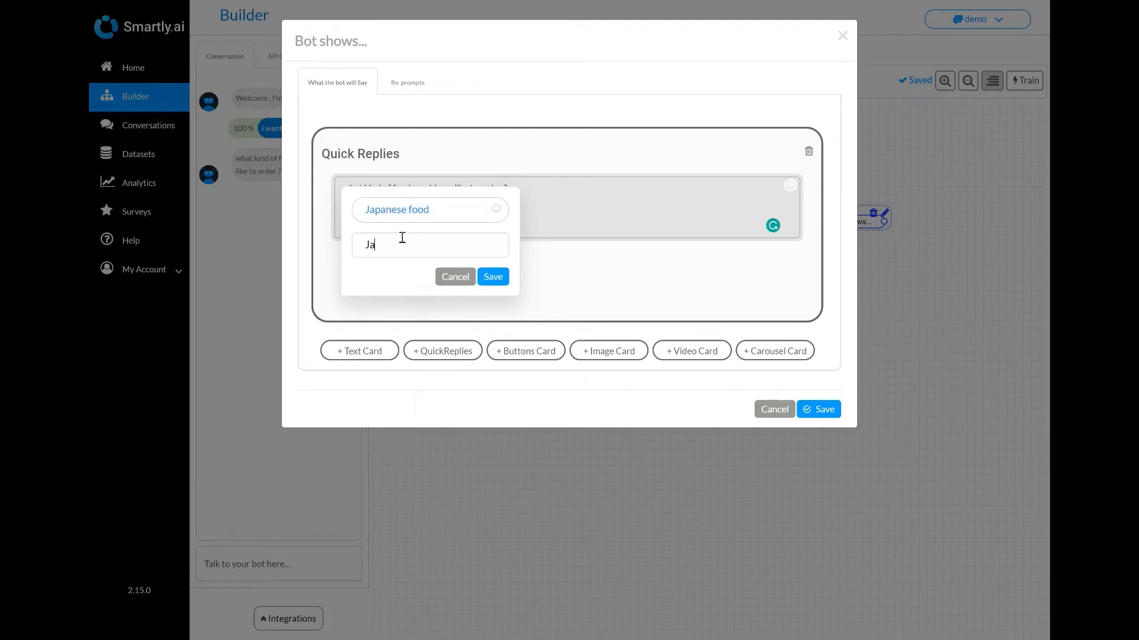
pyautogui.write('se food')
pyautogui.click(495, 281)
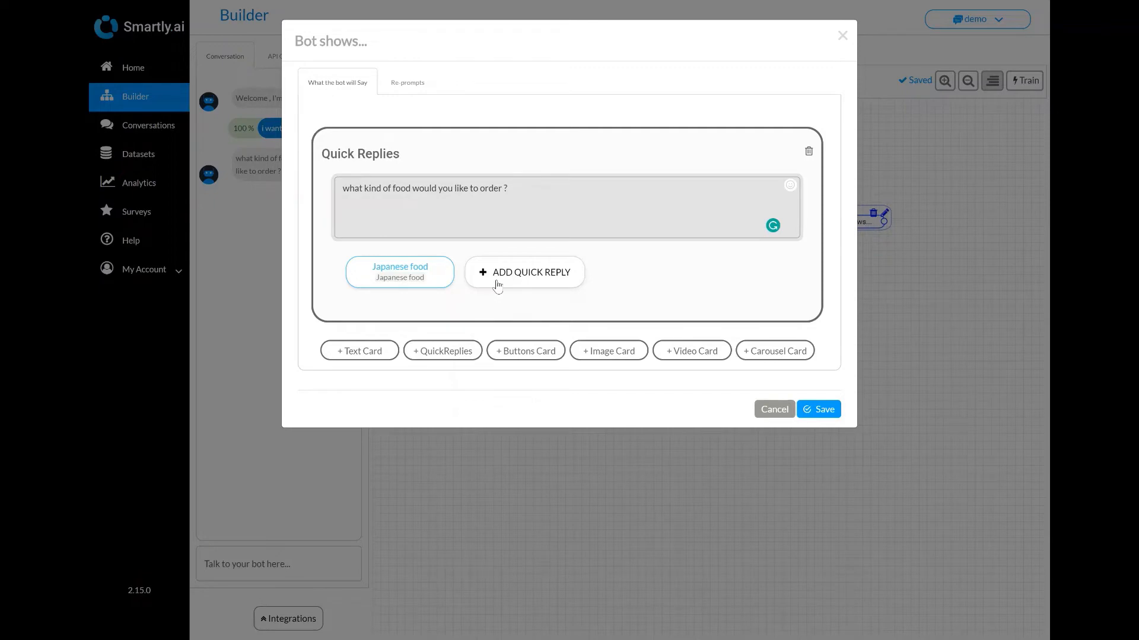
pyautogui.click(812, 409)
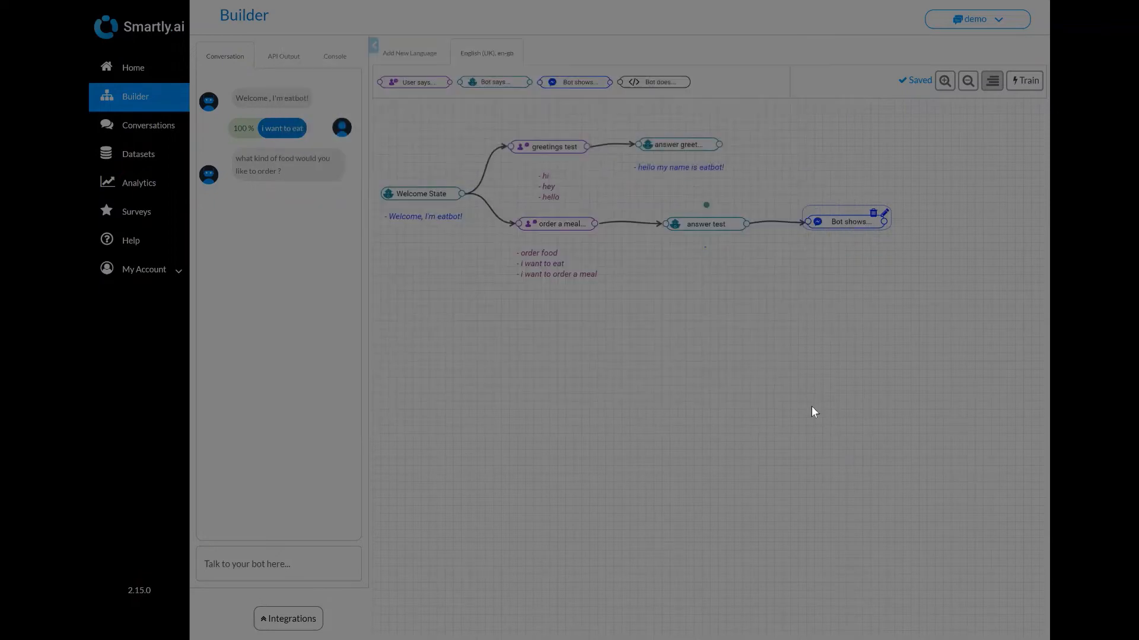
# Step: Test the bot by sending "i want to order a meal" and choosing the "Japanese food" quick reply
pyautogui.click(285, 559)
pyautogui.write('i')
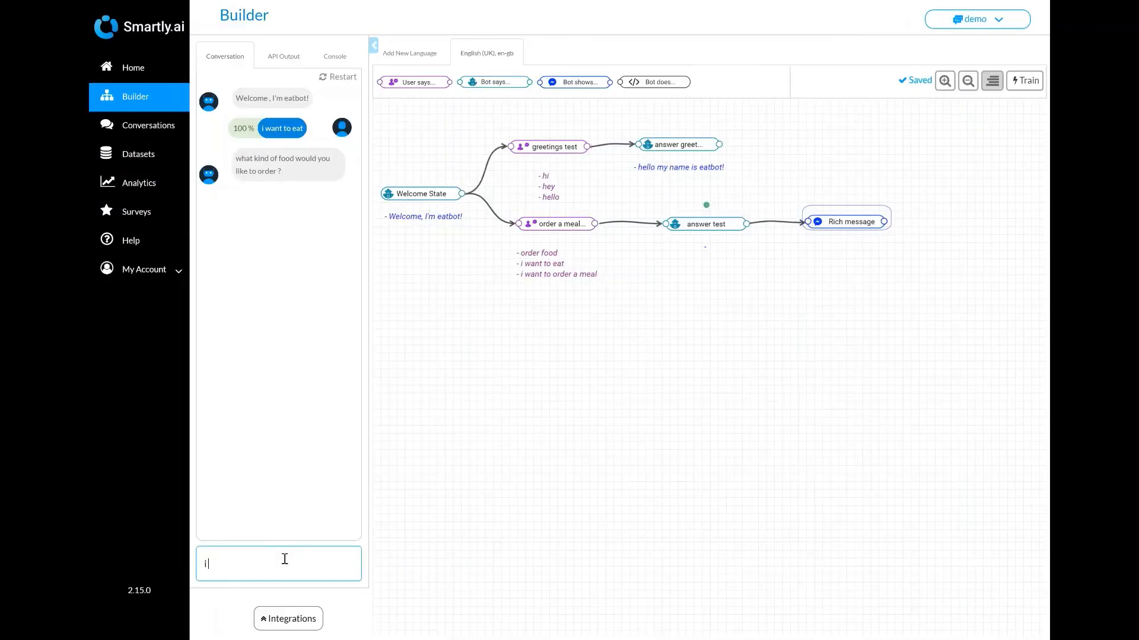
pyautogui.write(' want to order a meal')
pyautogui.press('Return')
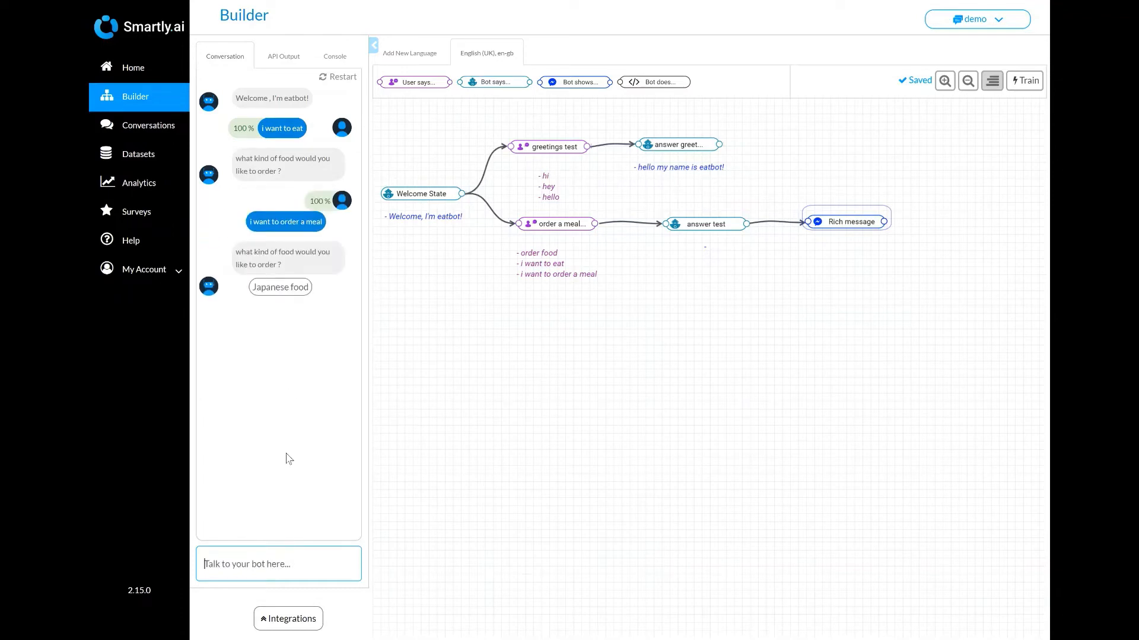
pyautogui.click(281, 295)
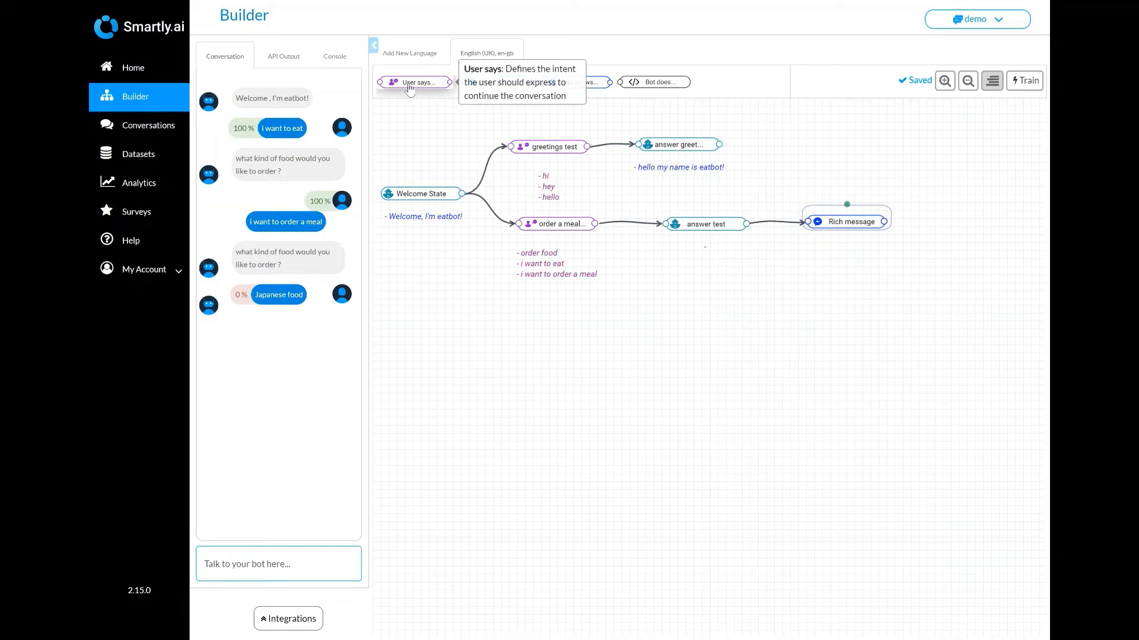
# Step: Add a "User says" block connected after the Rich message block, with a new intent "japanese food" containing the phrase "Japanese food"
pyautogui.moveTo(405, 85); pyautogui.dragTo(945, 223)
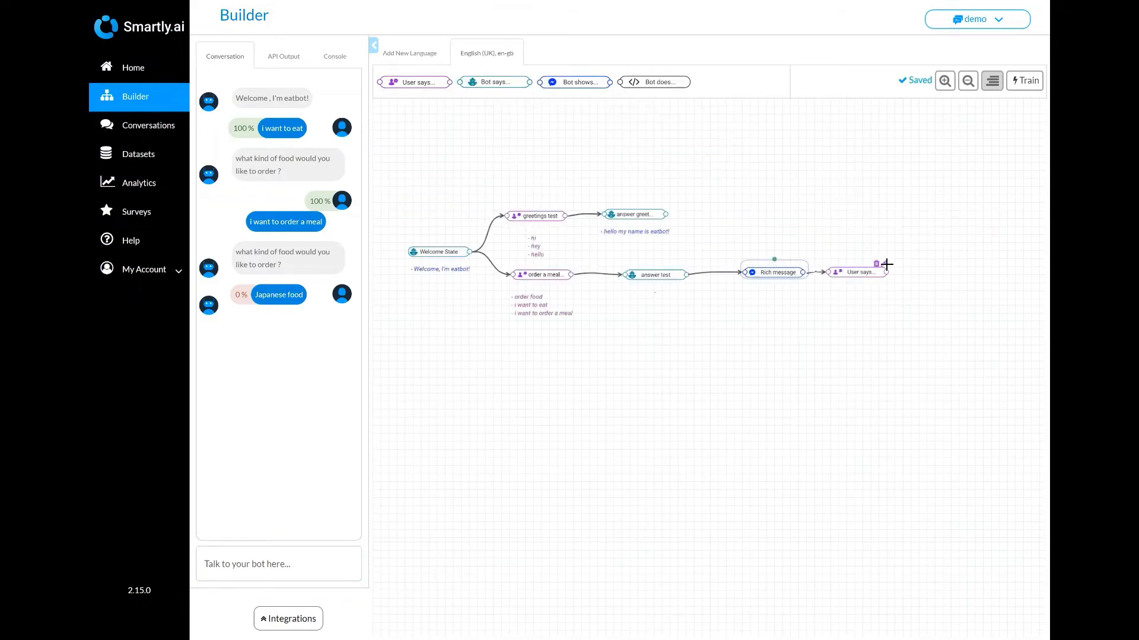
pyautogui.click(884, 265)
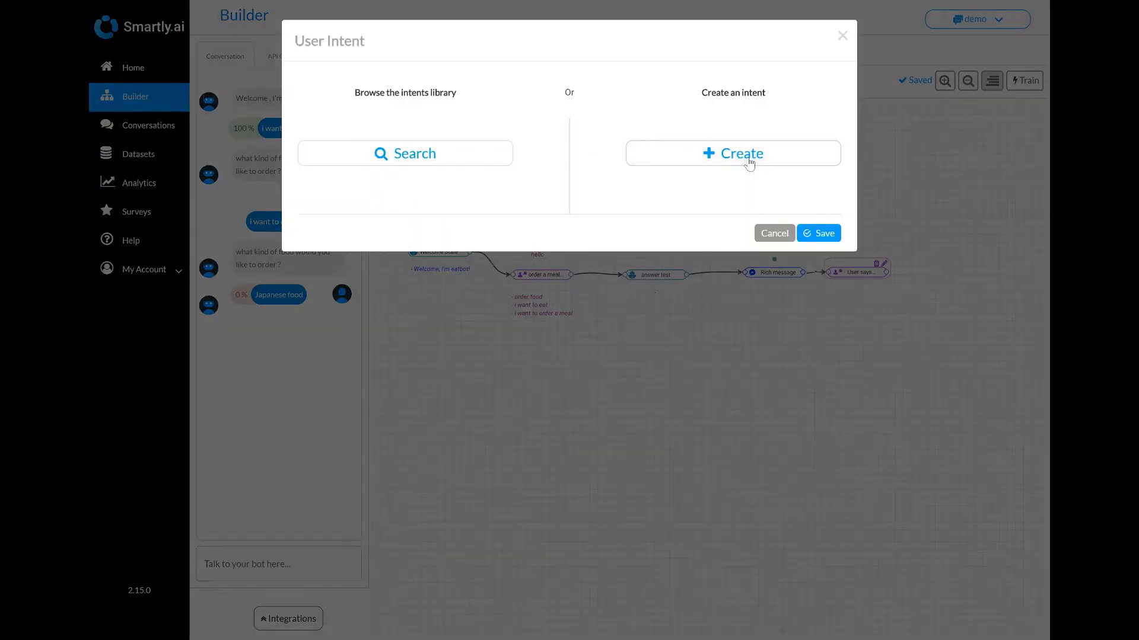
pyautogui.click(749, 162)
pyautogui.write('japanese food')
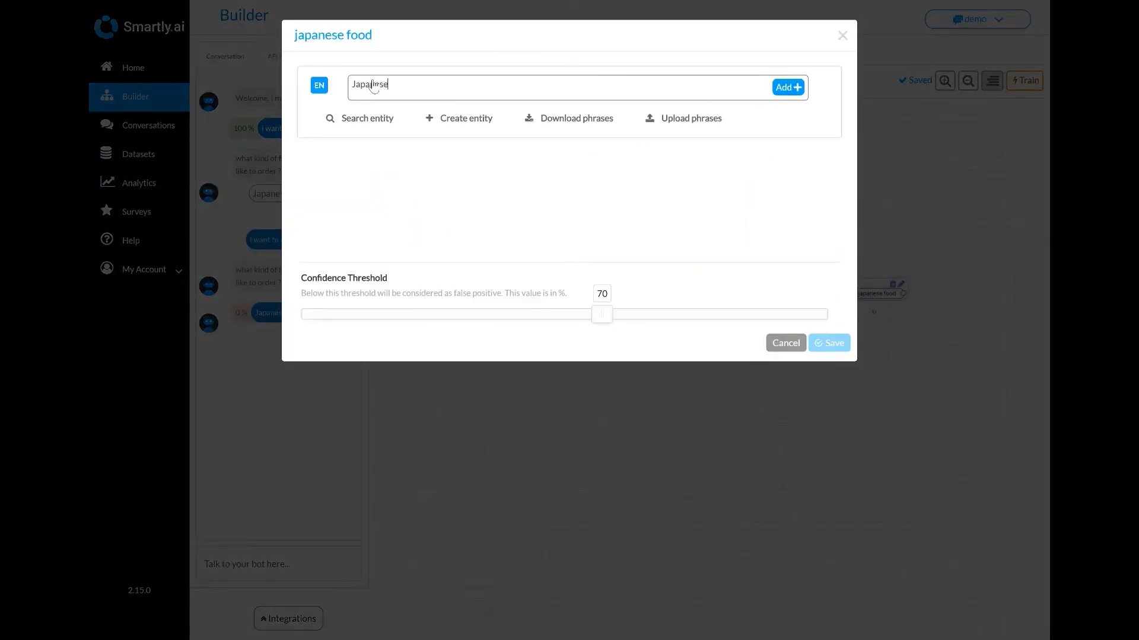
pyautogui.press('Return')
pyautogui.click(823, 385)
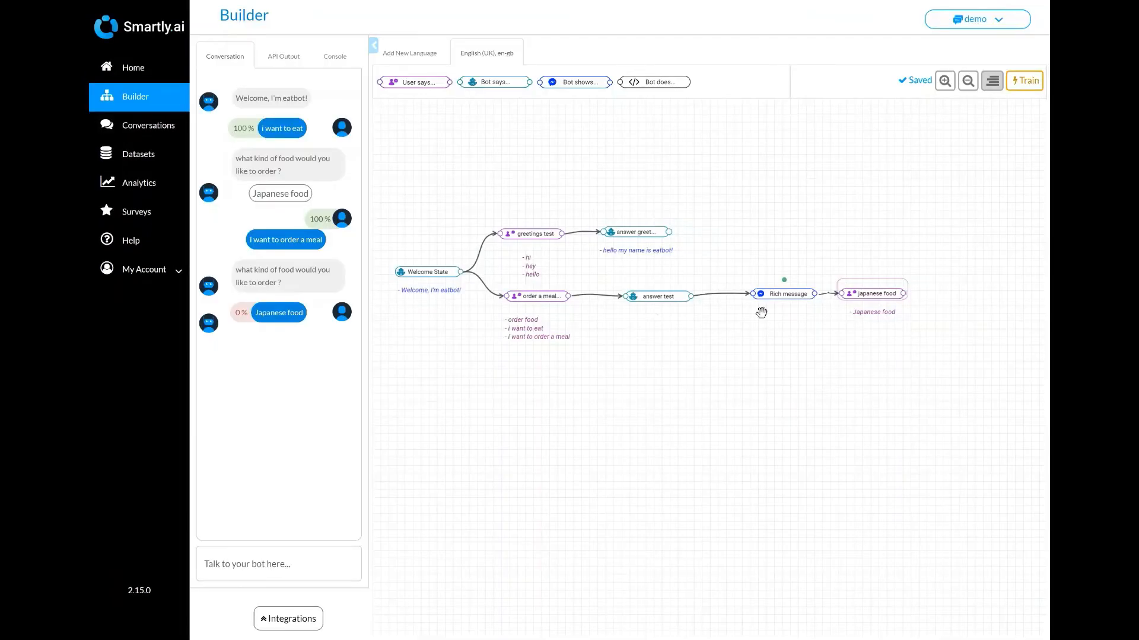
# Step: Connect a "Bot says" block "Japanese reply" after "japanese food", saying "Perfect you want to eat japanese food! What is your favourite japanese meal ?"
pyautogui.moveTo(493, 83); pyautogui.dragTo(956, 293)
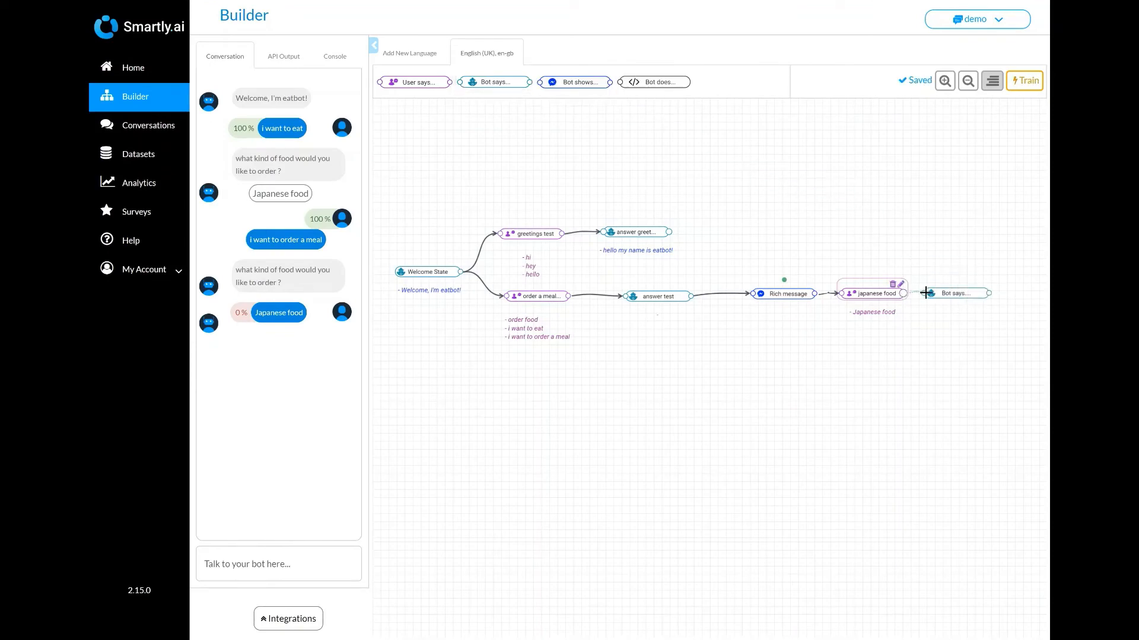
pyautogui.click(983, 285)
pyautogui.click(421, 41)
pyautogui.write('Japanese reply')
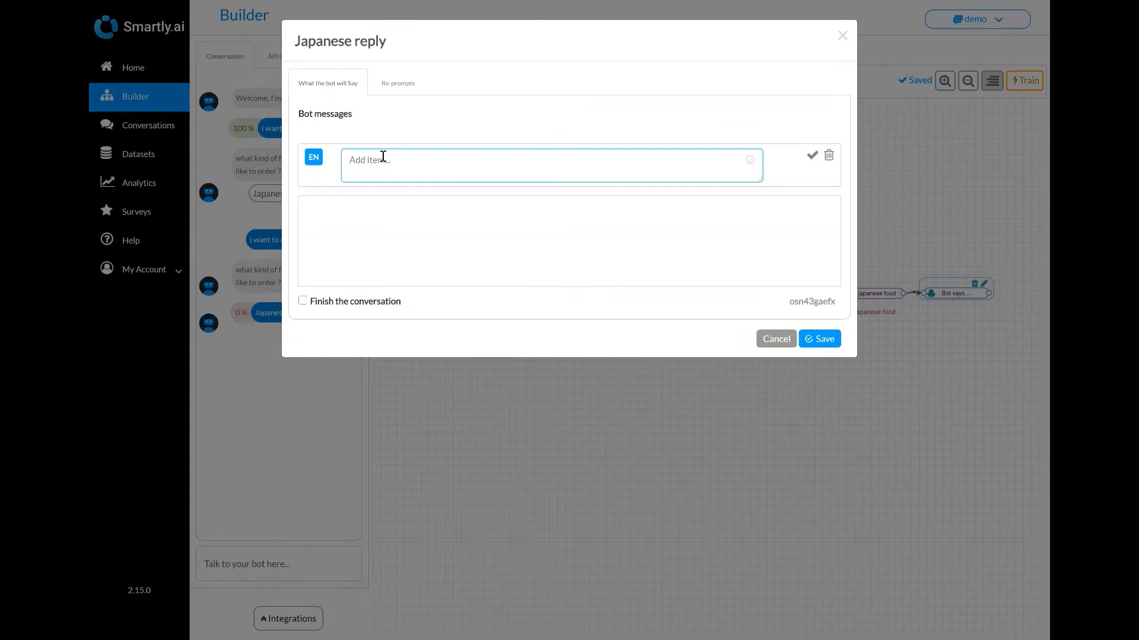
pyautogui.write('Perfect you want to eat japanese food!')
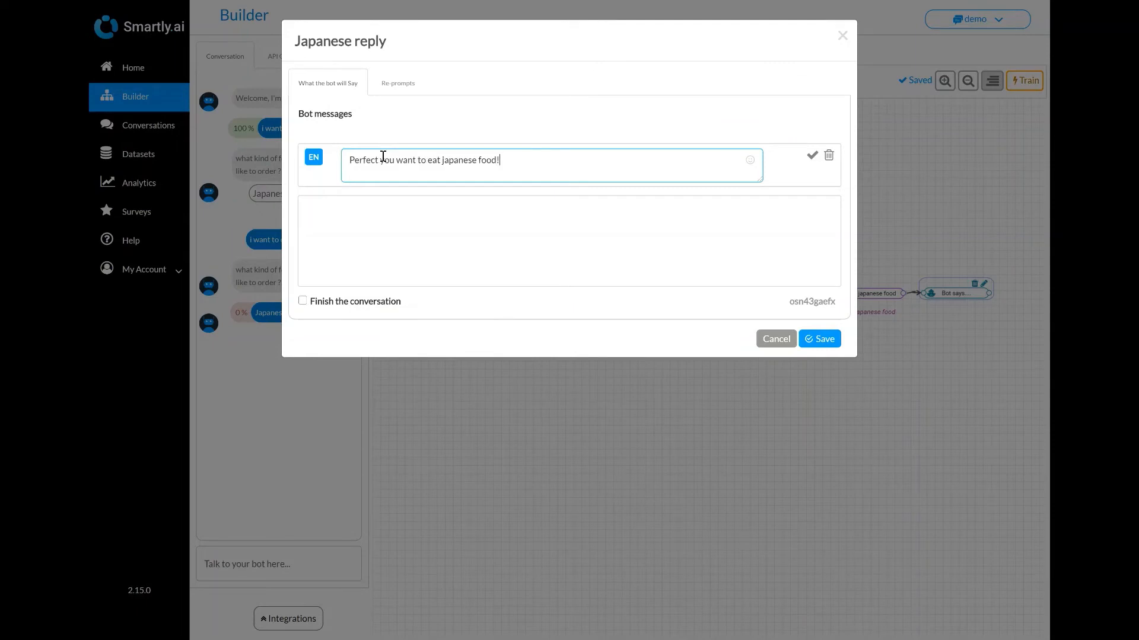
pyautogui.write('What is your favourite japanese meal ?')
pyautogui.press('Return')
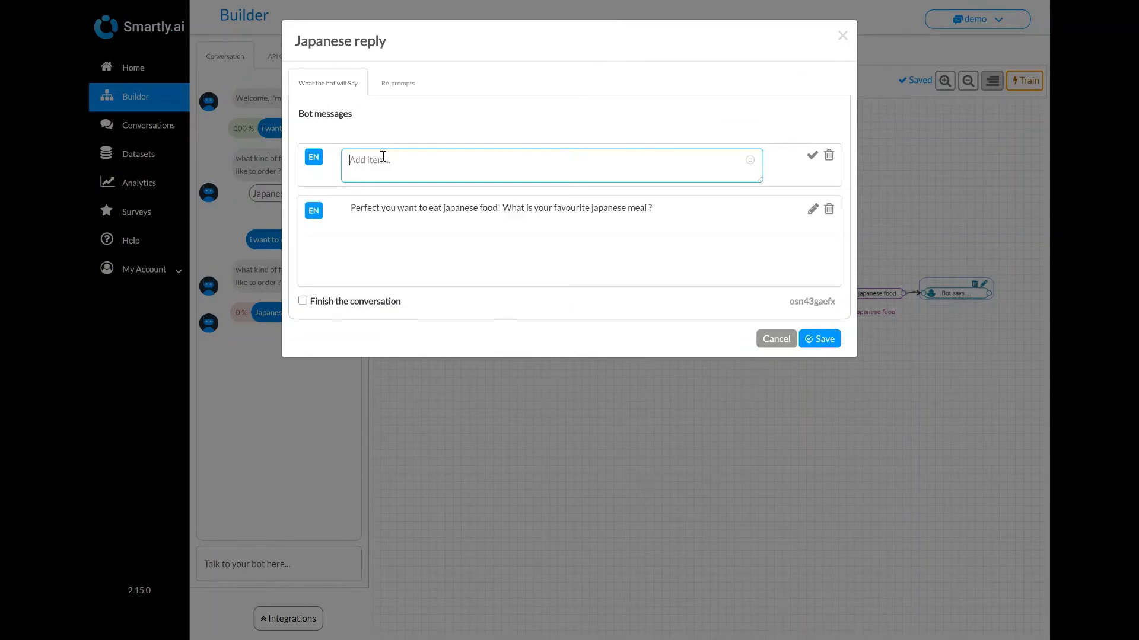
pyautogui.click(820, 339)
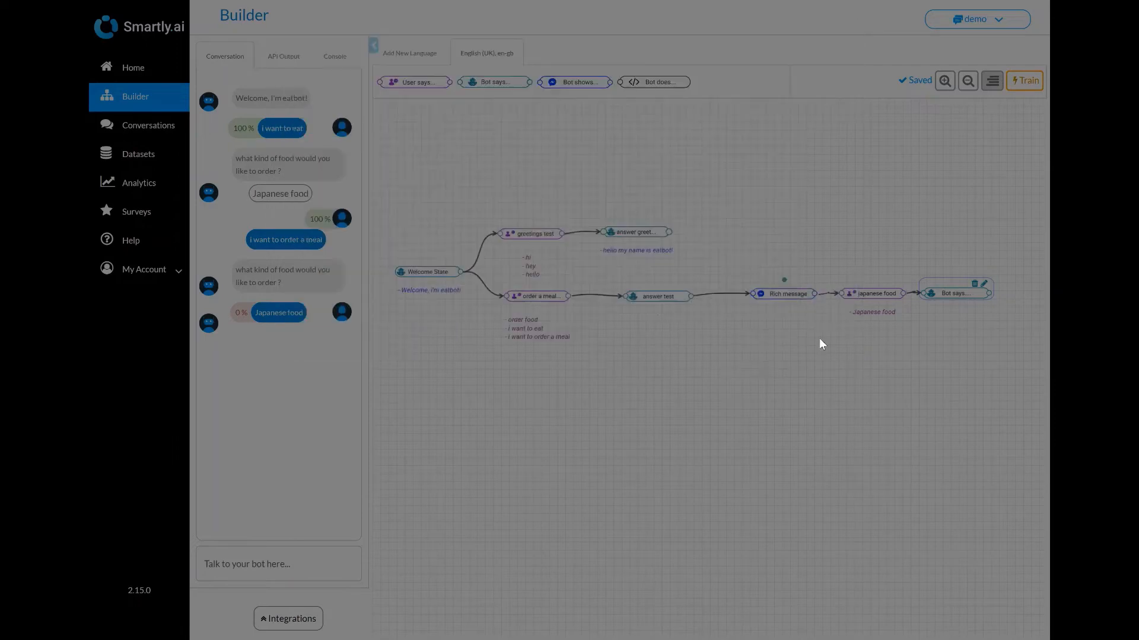
# Step: Retrain the bot and test a restarted conversation with "I want to order a meal" and the "Japanese food" quick reply
pyautogui.click(1032, 85)
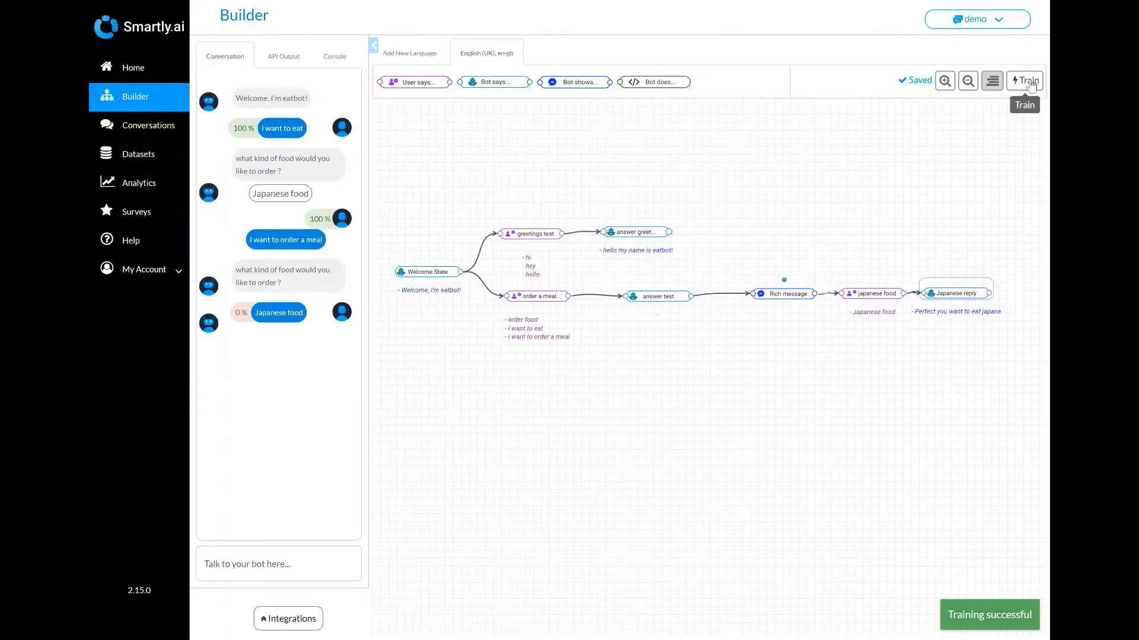
pyautogui.click(349, 83)
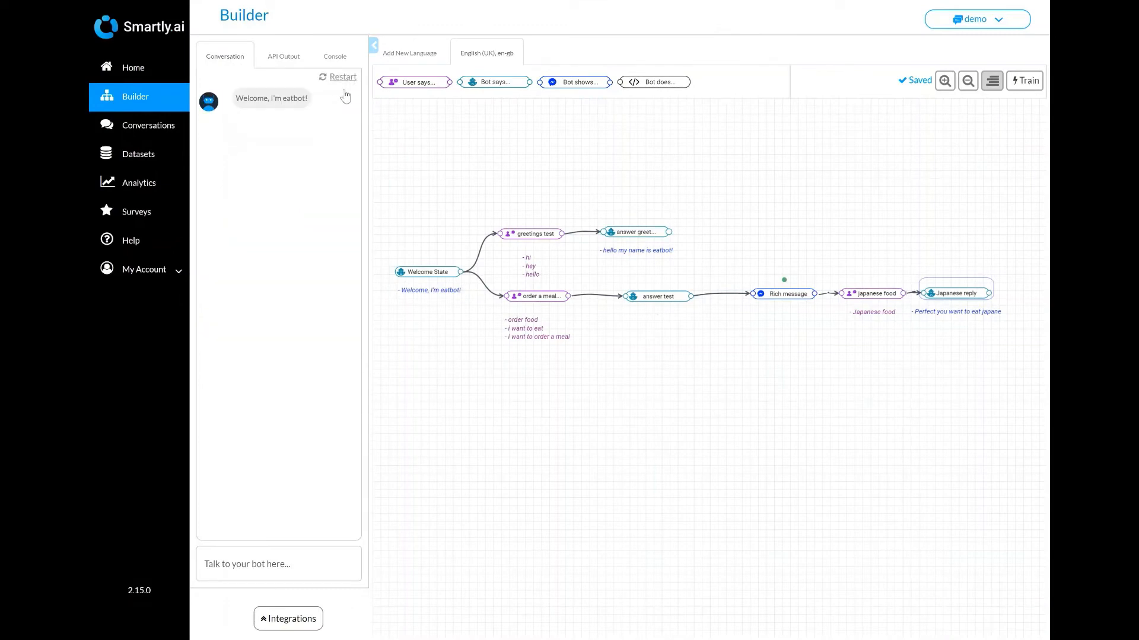
pyautogui.click(245, 565)
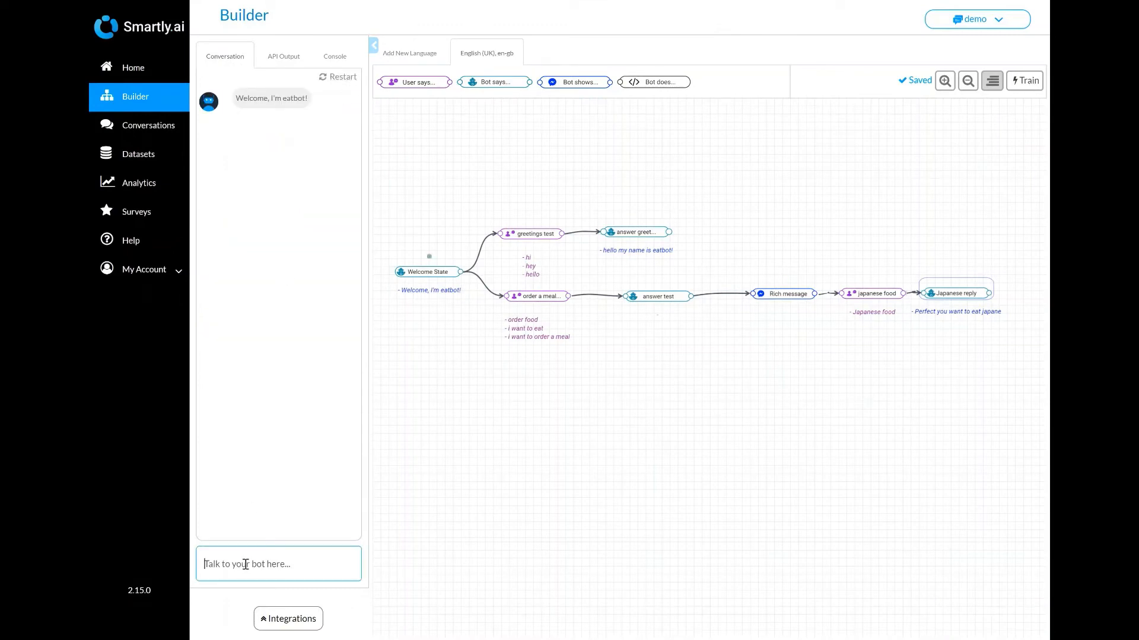
pyautogui.write('I want to order a meal')
pyautogui.press('Return')
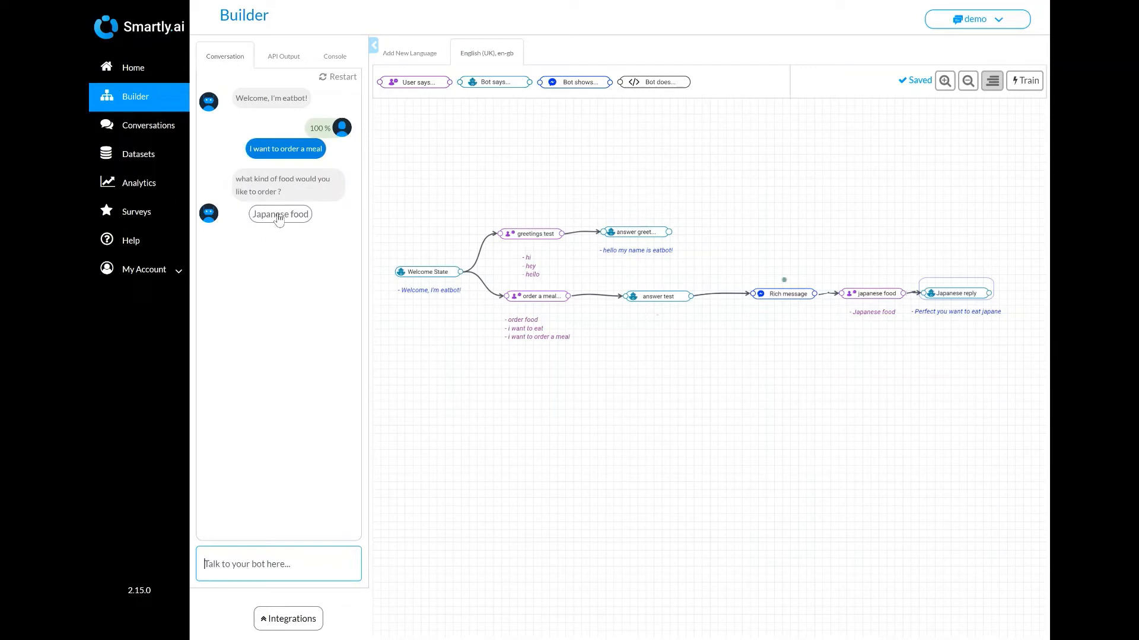
pyautogui.click(277, 214)
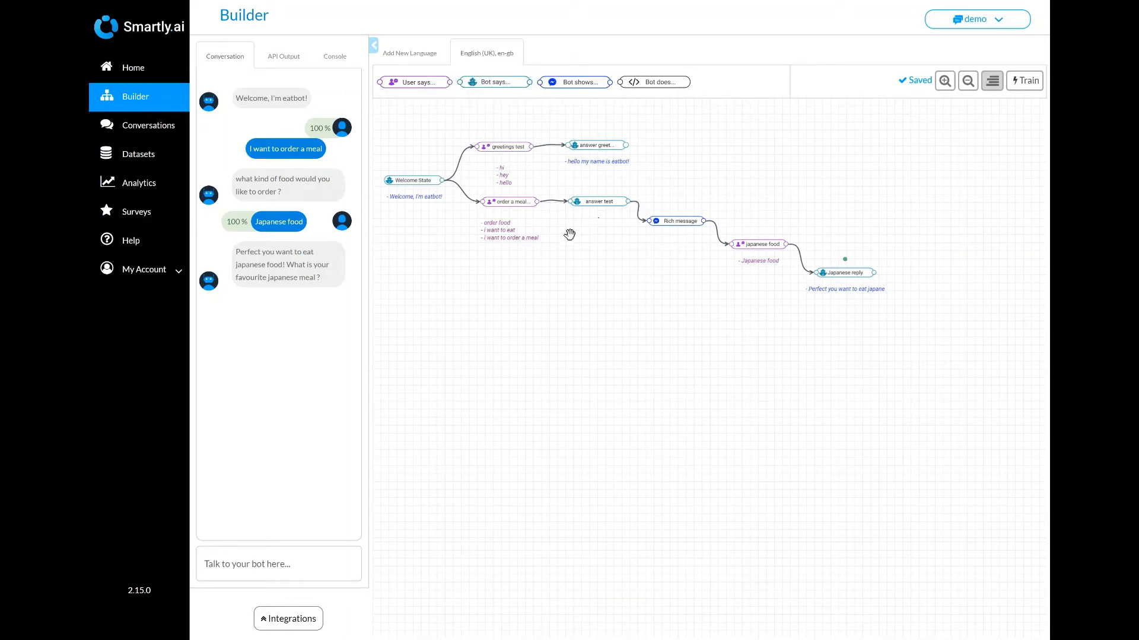
# Step: Add a "User says" block connected after "Japanese reply" and create a new intent named "japanese dishes" for it
pyautogui.moveTo(416, 90); pyautogui.dragTo(922, 301)
pyautogui.moveTo(874, 272); pyautogui.dragTo(894, 300)
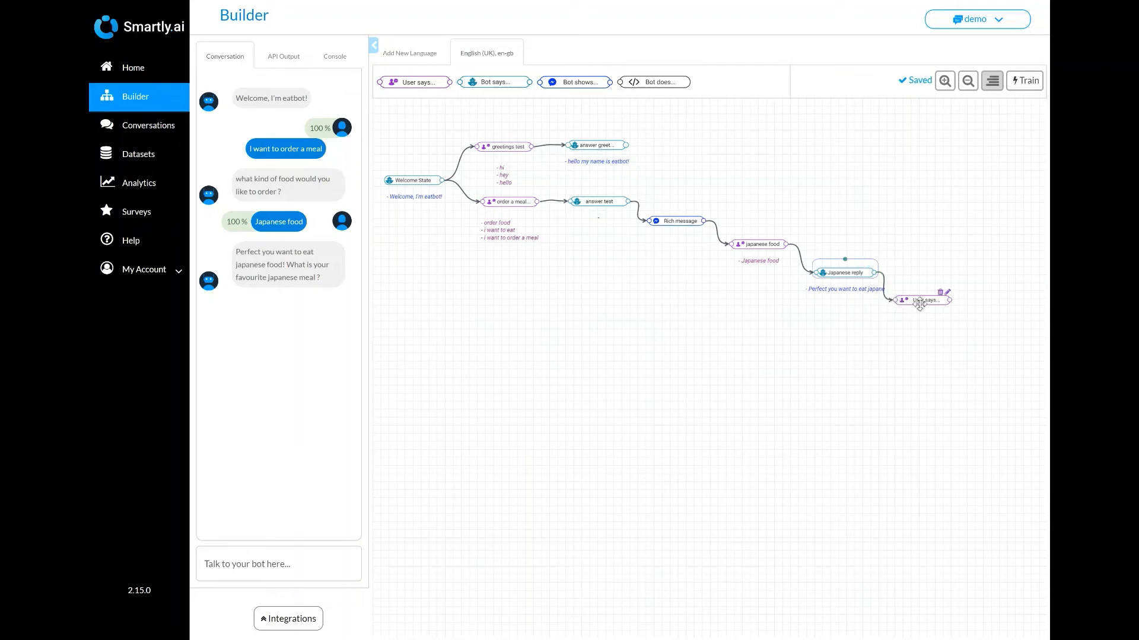
pyautogui.doubleClick(920, 304)
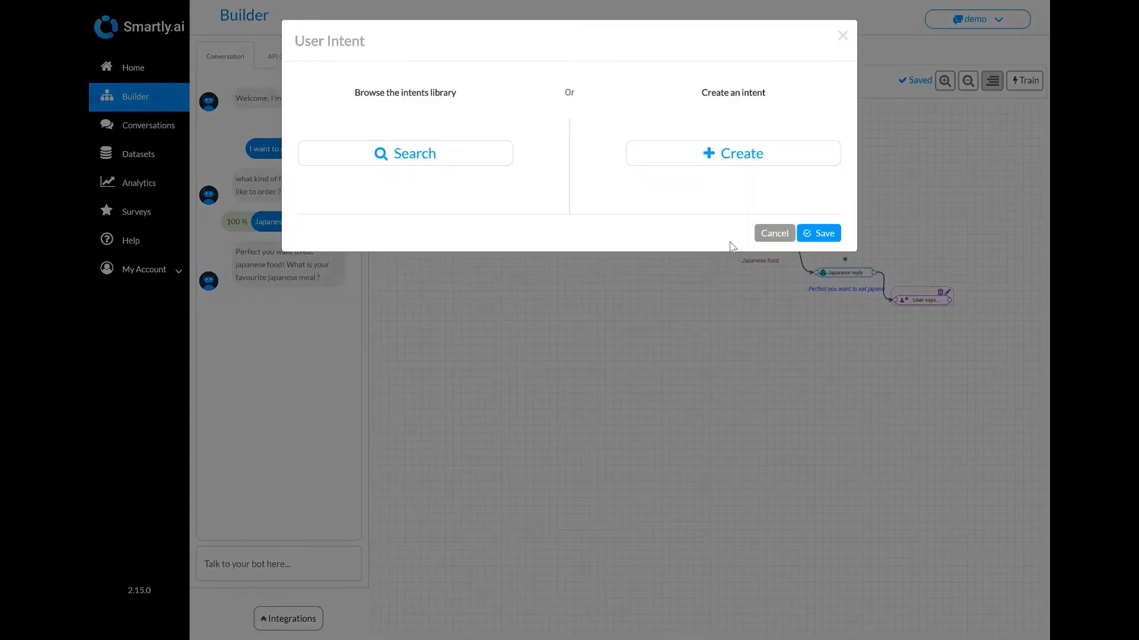
pyautogui.click(715, 169)
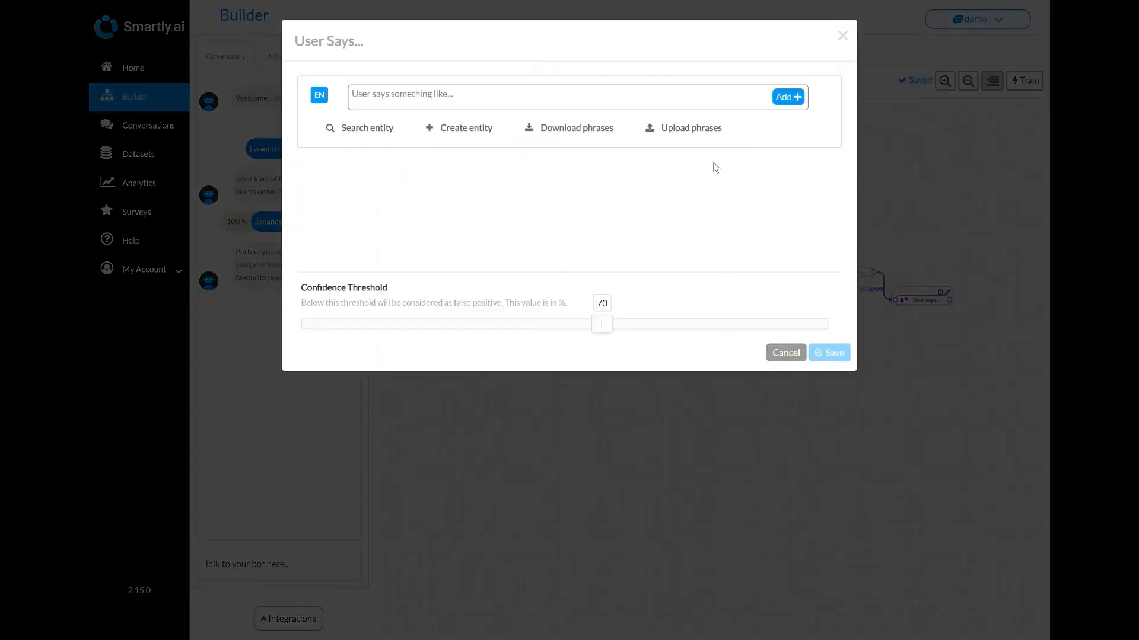
pyautogui.click(379, 41)
pyautogui.write('japanese')
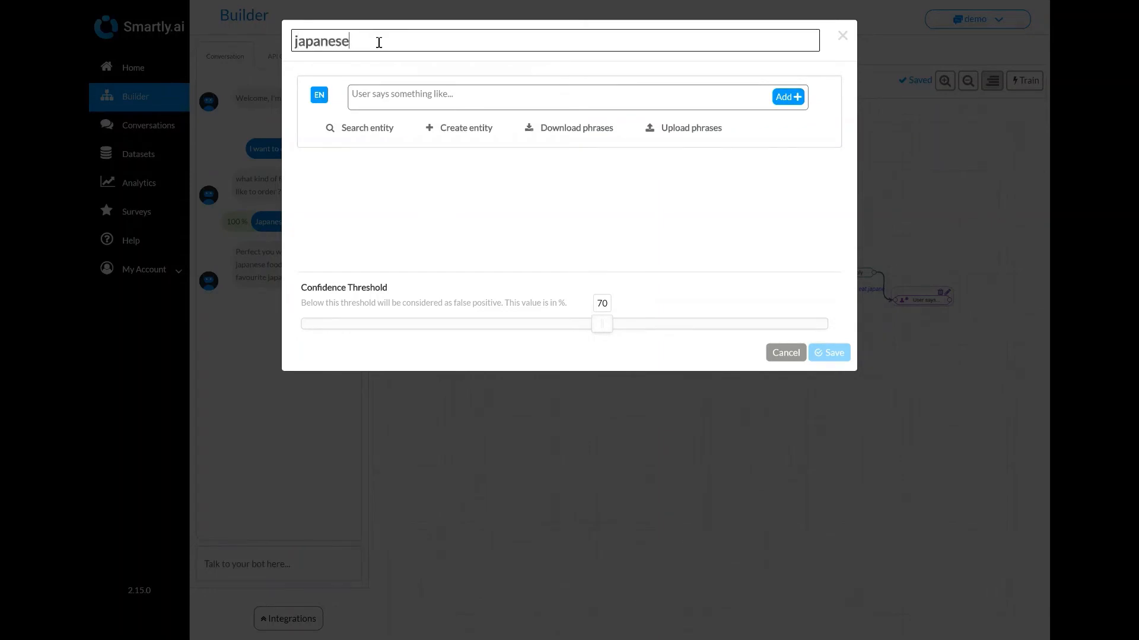
pyautogui.write(' dishes')
pyautogui.press('Return')
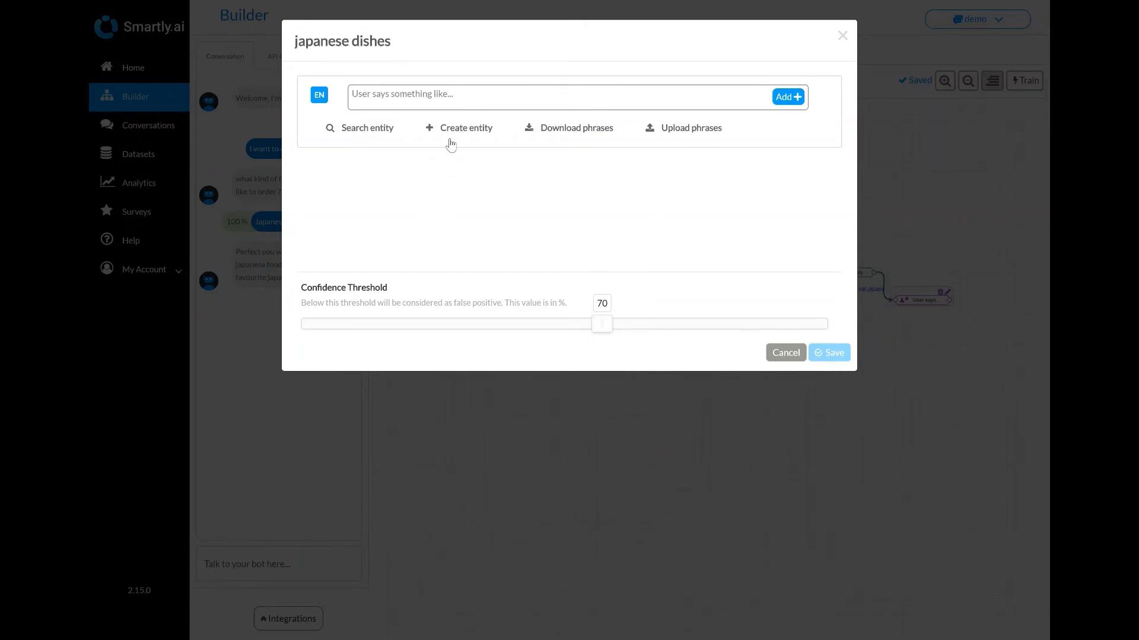
# Step: Create an entity "japanesedishes" with the elements sushi, maki, ramen and tonkatsu for the new intent
pyautogui.click(453, 131)
pyautogui.click(379, 125)
pyautogui.write('sushi')
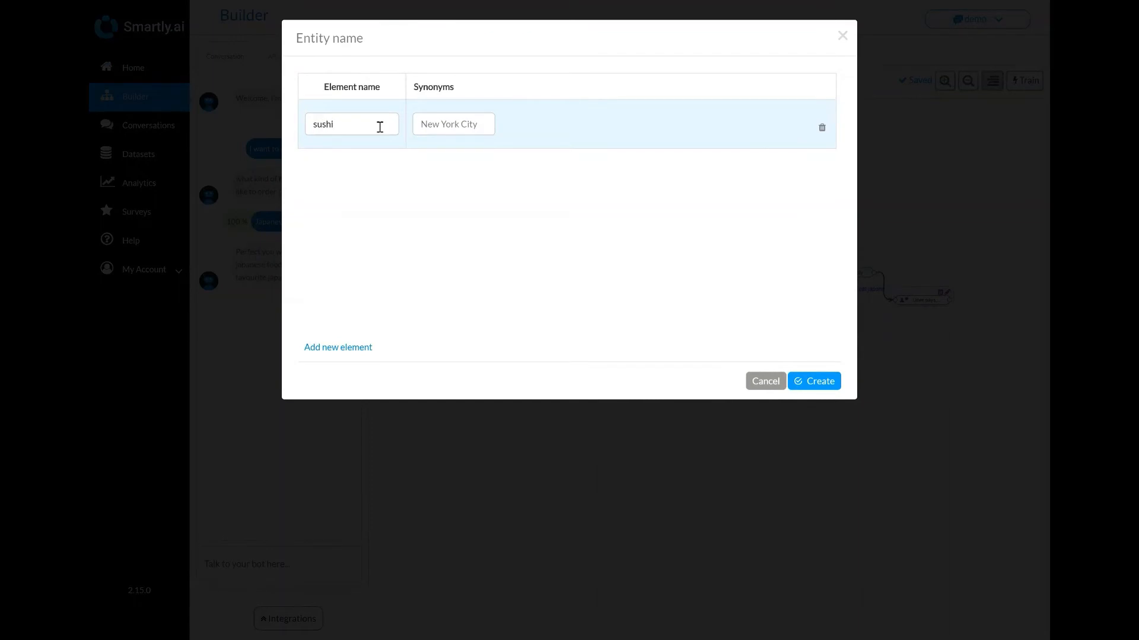
pyautogui.press('Return')
pyautogui.write('maki')
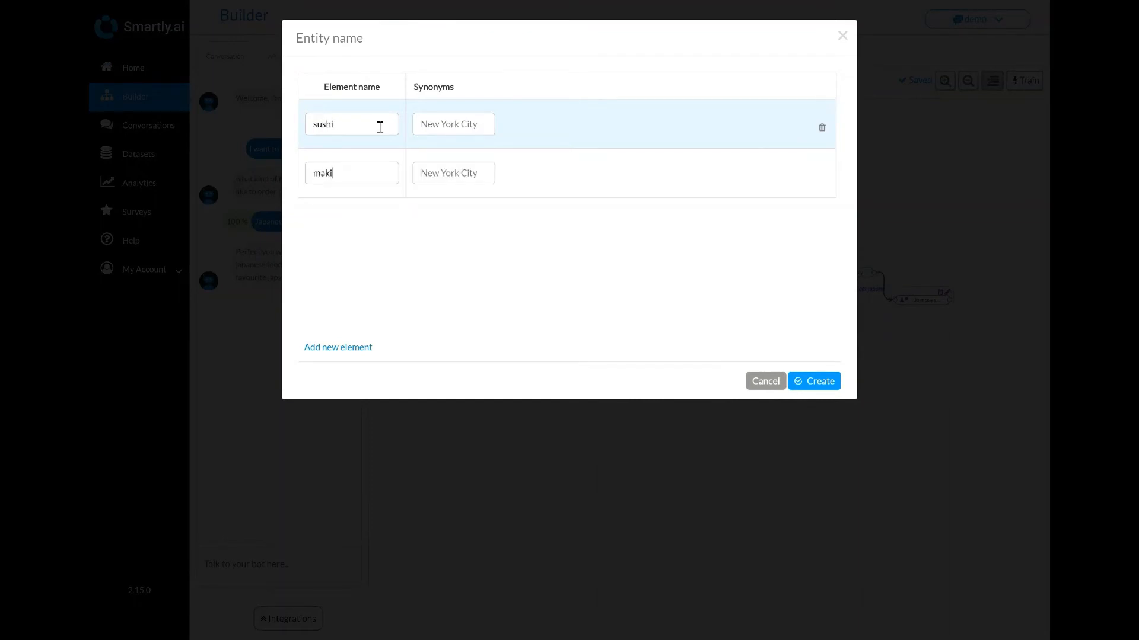
pyautogui.press('Return')
pyautogui.write('ramen')
pyautogui.press('Return')
pyautogui.write('tonkatsu')
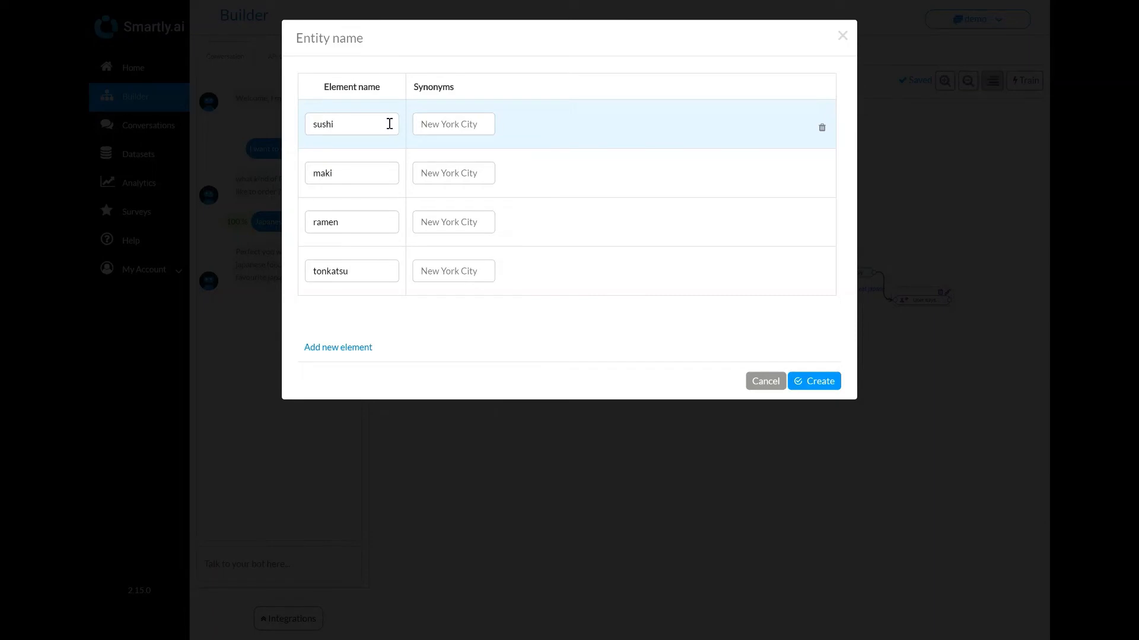
pyautogui.click(370, 42)
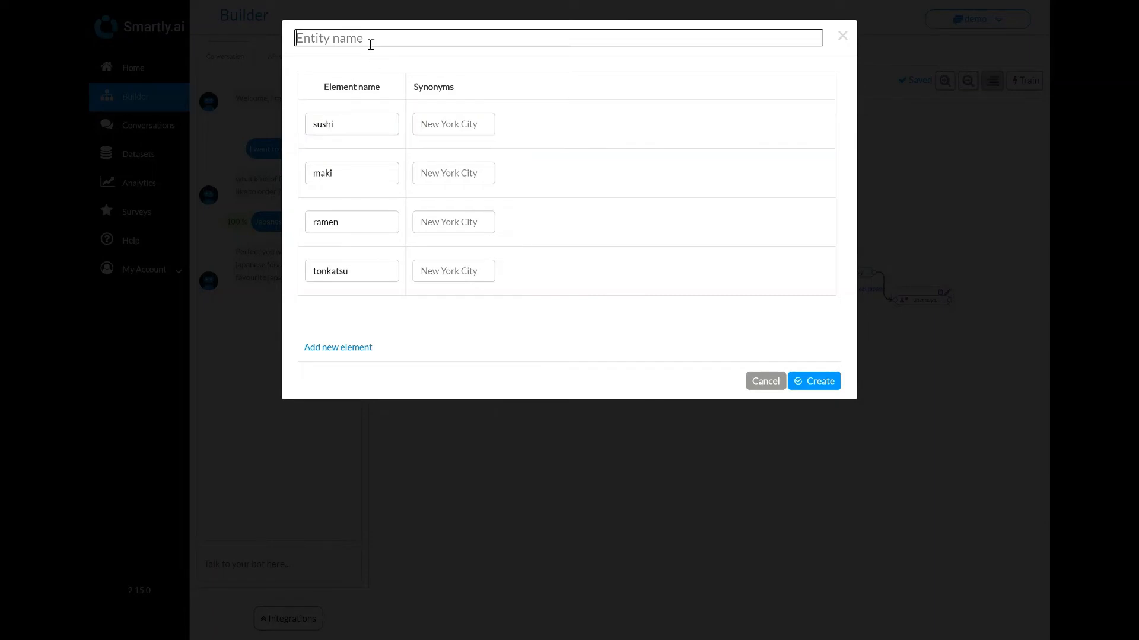
pyautogui.write('japanesedishes')
pyautogui.click(819, 383)
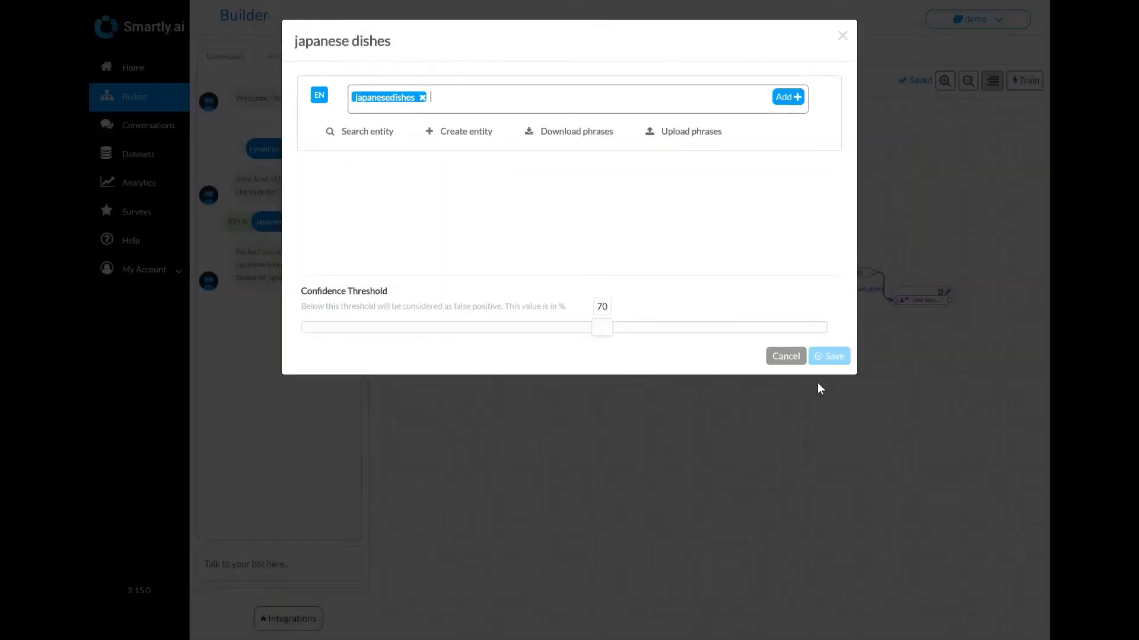
# Step: Add the japanesedishes entity alone and "i want" followed by that entity as training phrases, and save the intent to the block
pyautogui.click(793, 98)
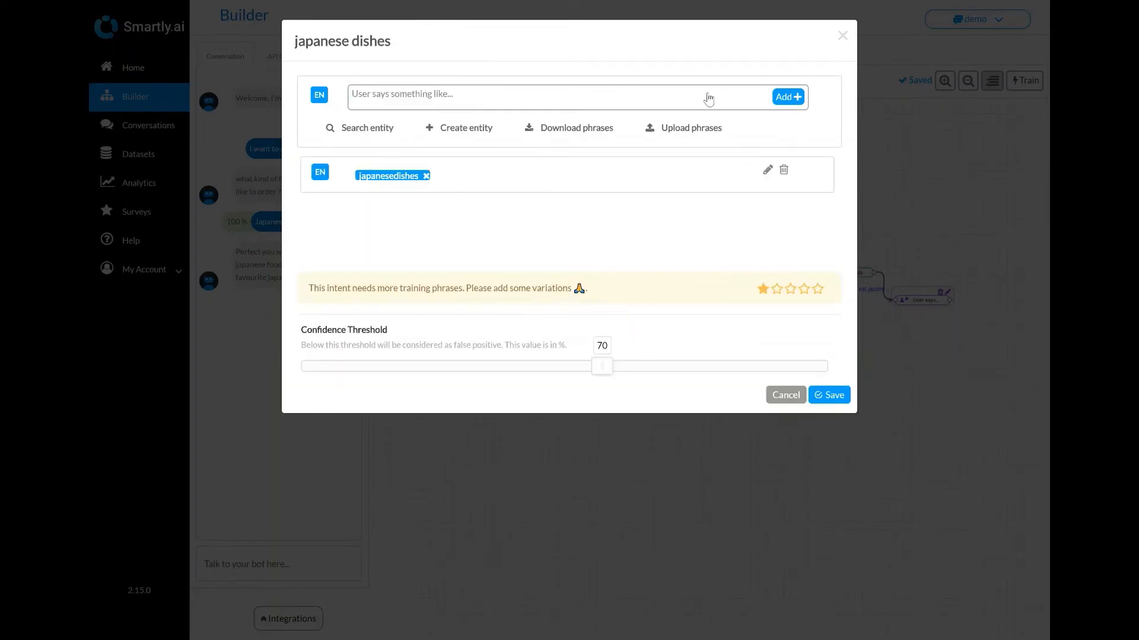
pyautogui.write('I')
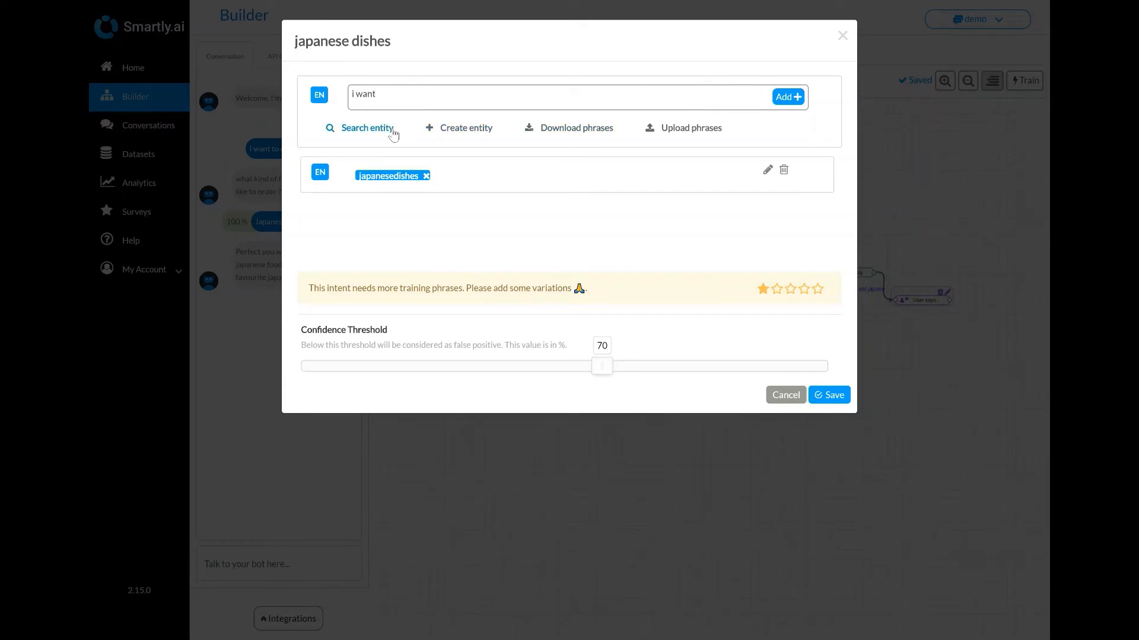
pyautogui.click(383, 129)
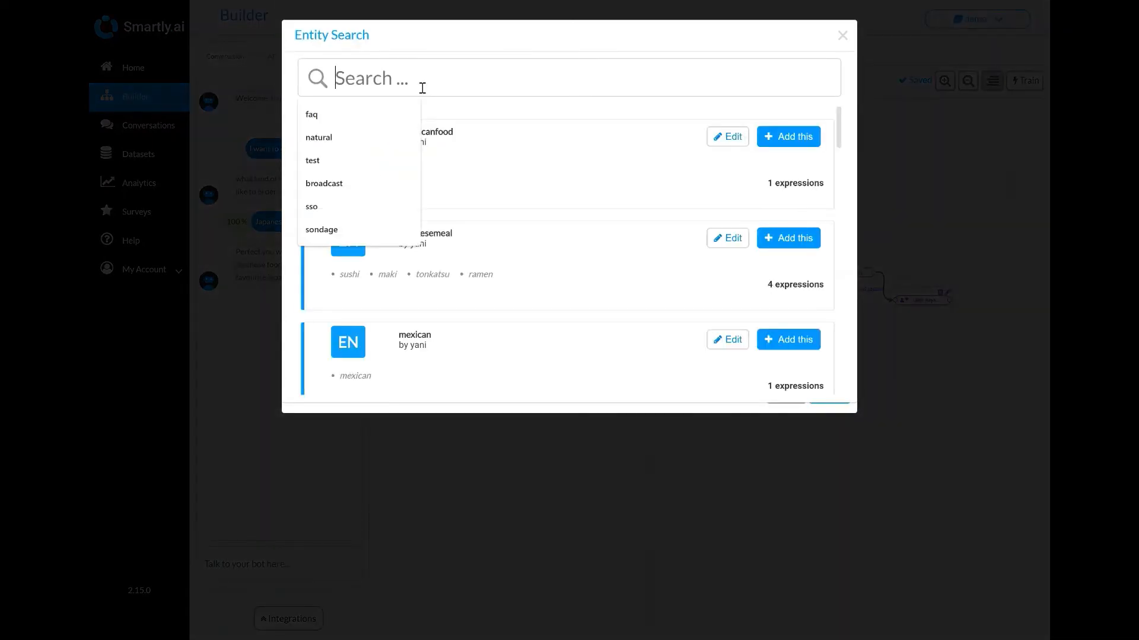
pyautogui.write('japanesedi')
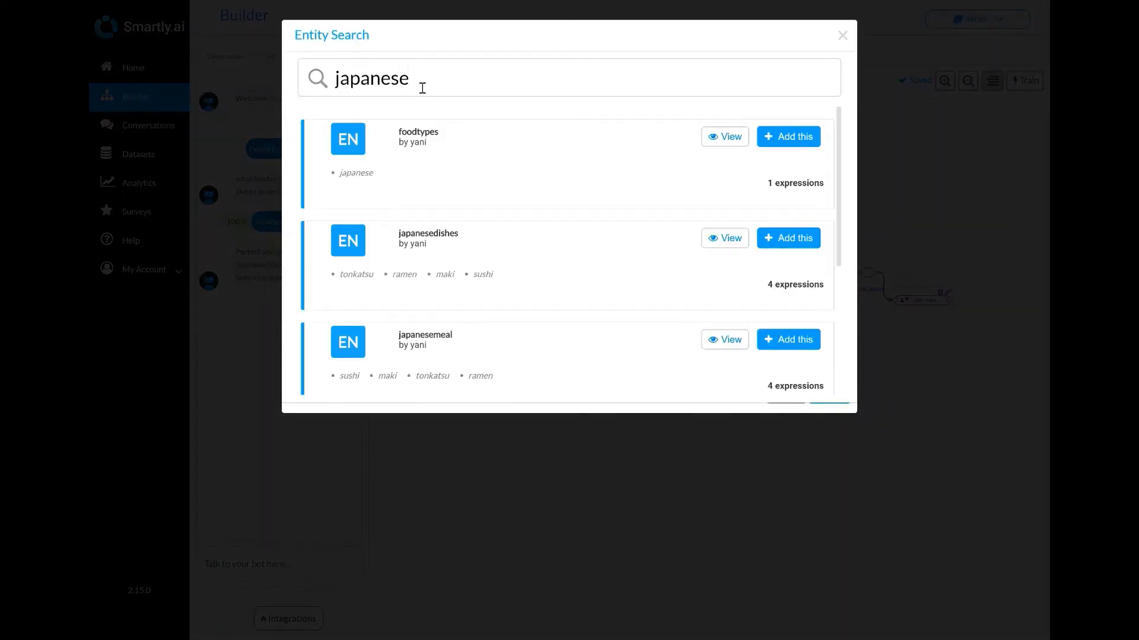
pyautogui.click(794, 139)
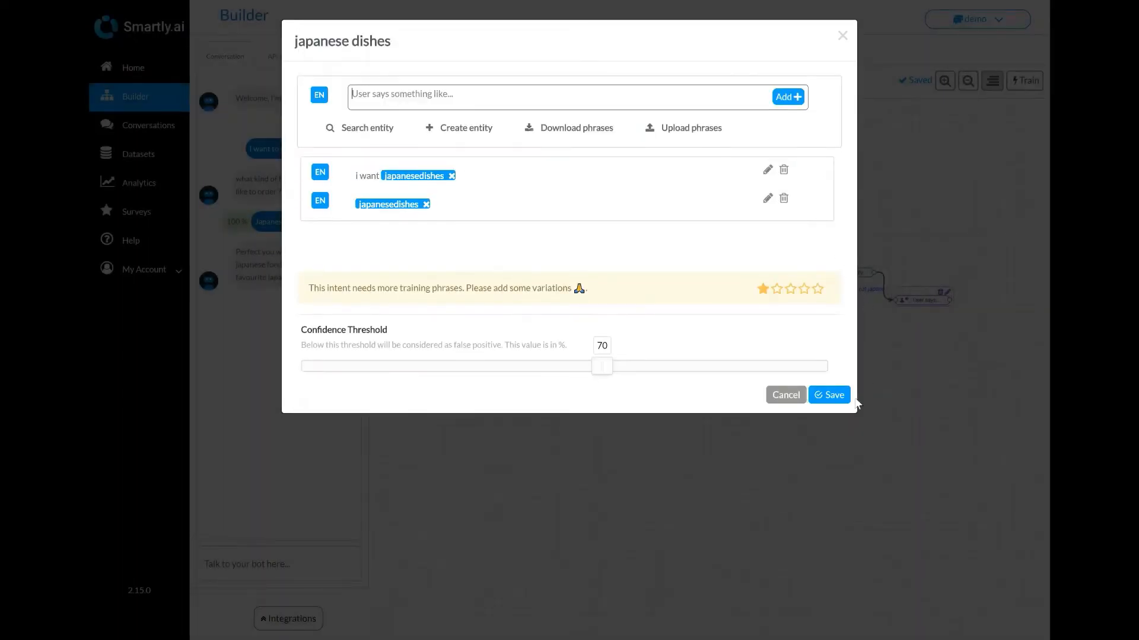
pyautogui.click(835, 395)
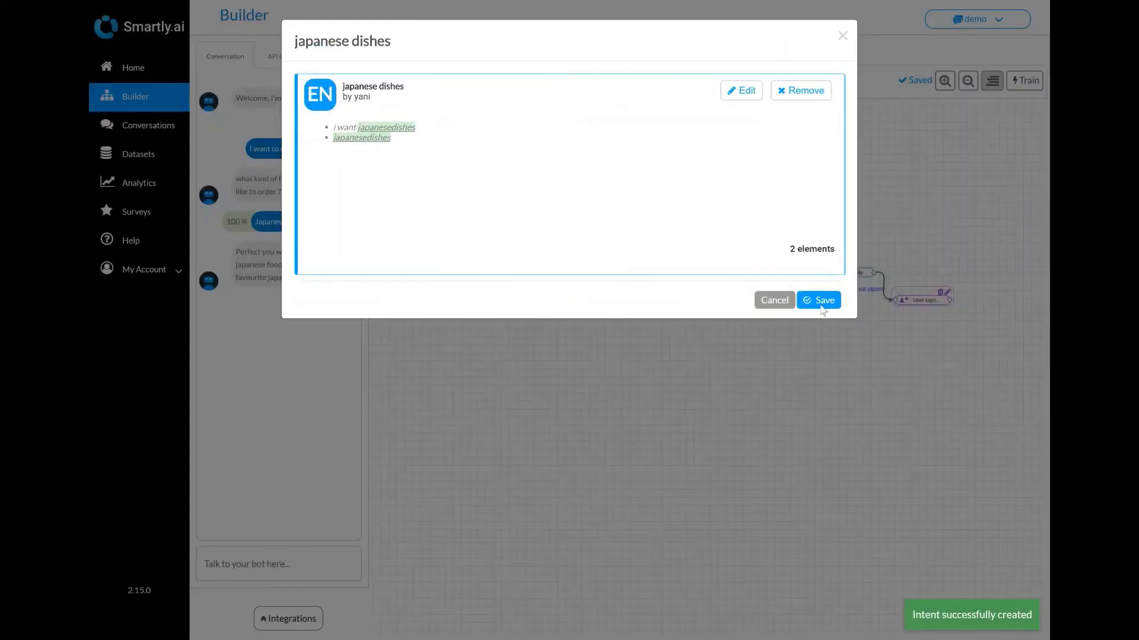
pyautogui.click(822, 302)
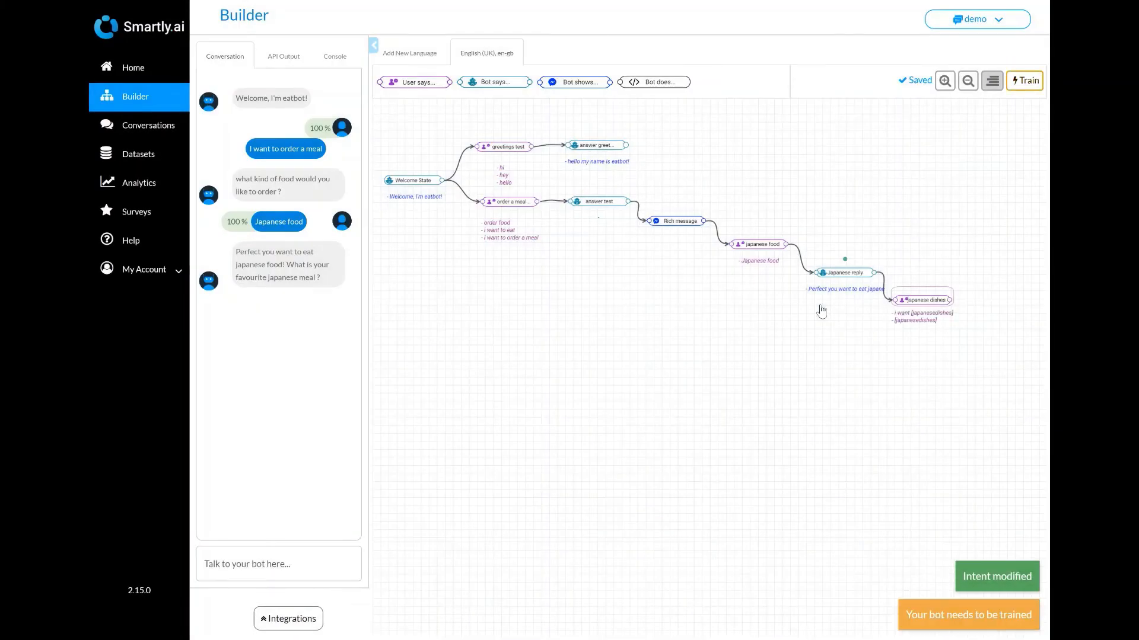
# Step: Add a "Bot says" block connected after "japanese dishes" and a "Bot does" block connected after it
pyautogui.moveTo(504, 83); pyautogui.dragTo(954, 340)
pyautogui.moveTo(1009, 293); pyautogui.dragTo(940, 269)
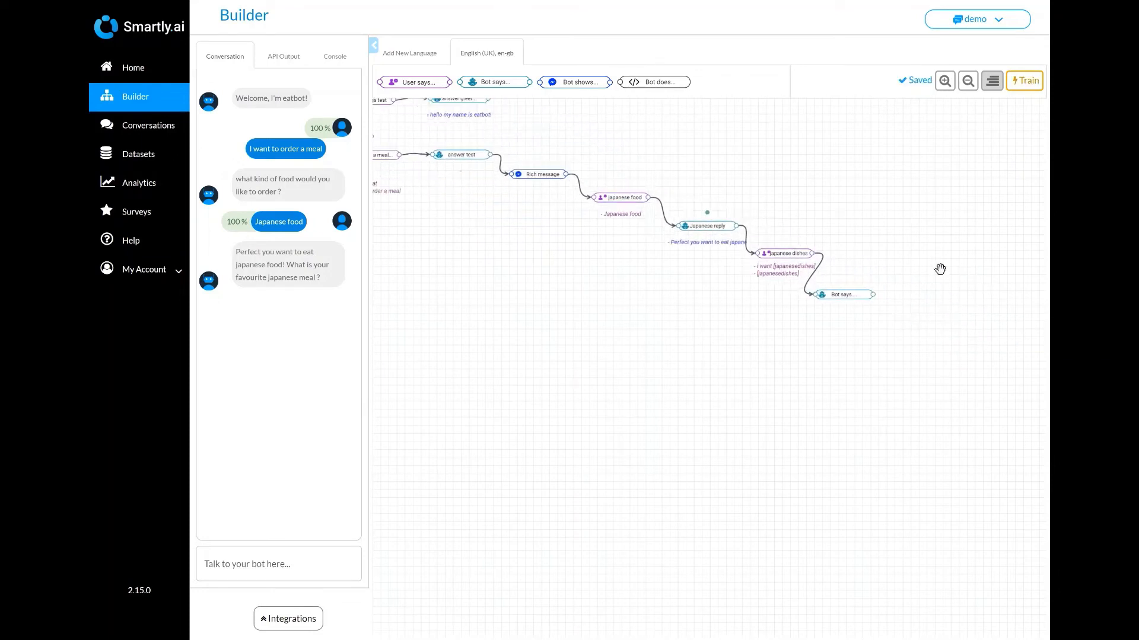
pyautogui.moveTo(658, 89)
pyautogui.mouseDown()
pyautogui.moveTo(829, 227)
pyautogui.moveTo(909, 328)
pyautogui.moveTo(878, 326)
pyautogui.mouseUp()
# Step: Replace the "Bot does" sample code with code storing japanesedishes[0].value in meal and answering "Perfect. You want to eat " + meal, ending with callback(output)
pyautogui.click(930, 319)
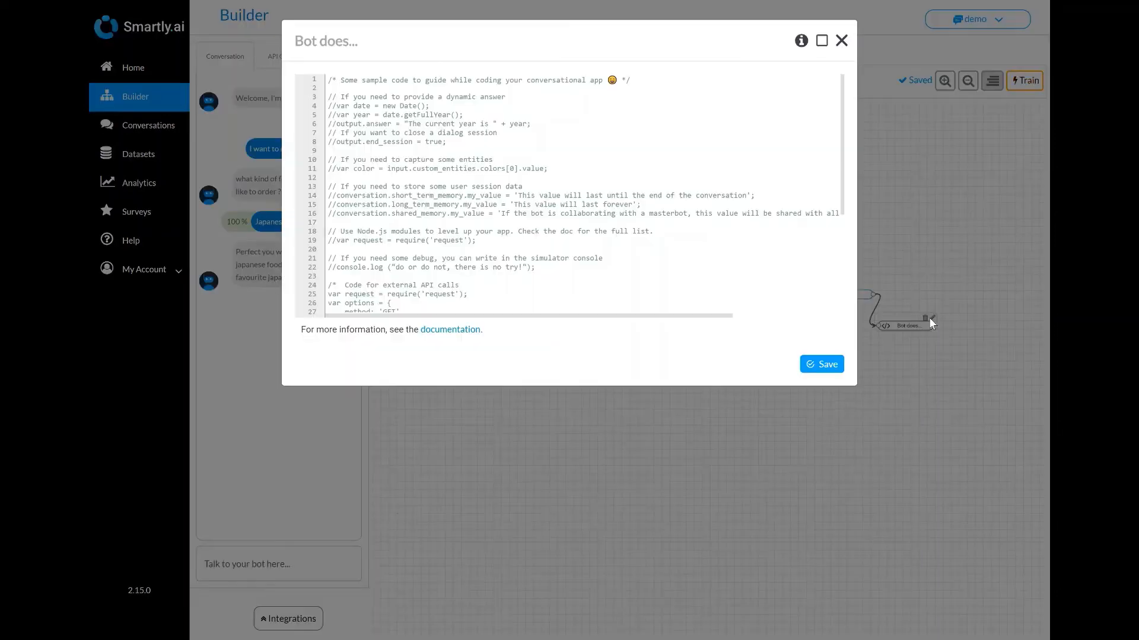
pyautogui.scroll(-3, 564, 279)
pyautogui.moveTo(415, 309); pyautogui.dragTo(316, 136)
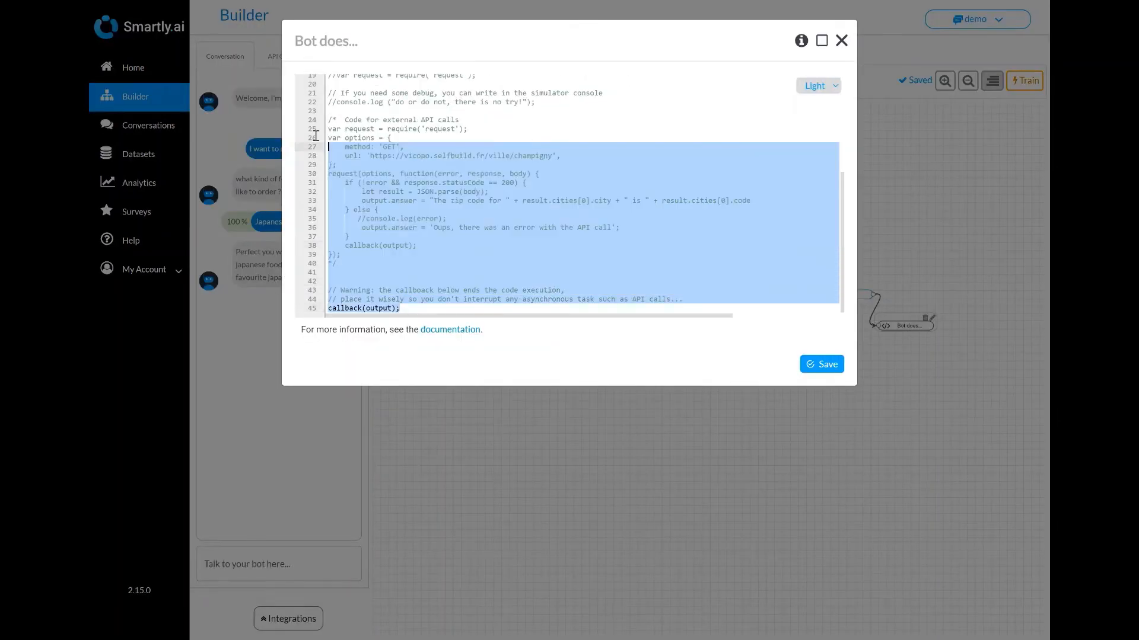
pyautogui.hotkey('ctrl', 'a')
pyautogui.press('BackSpace')
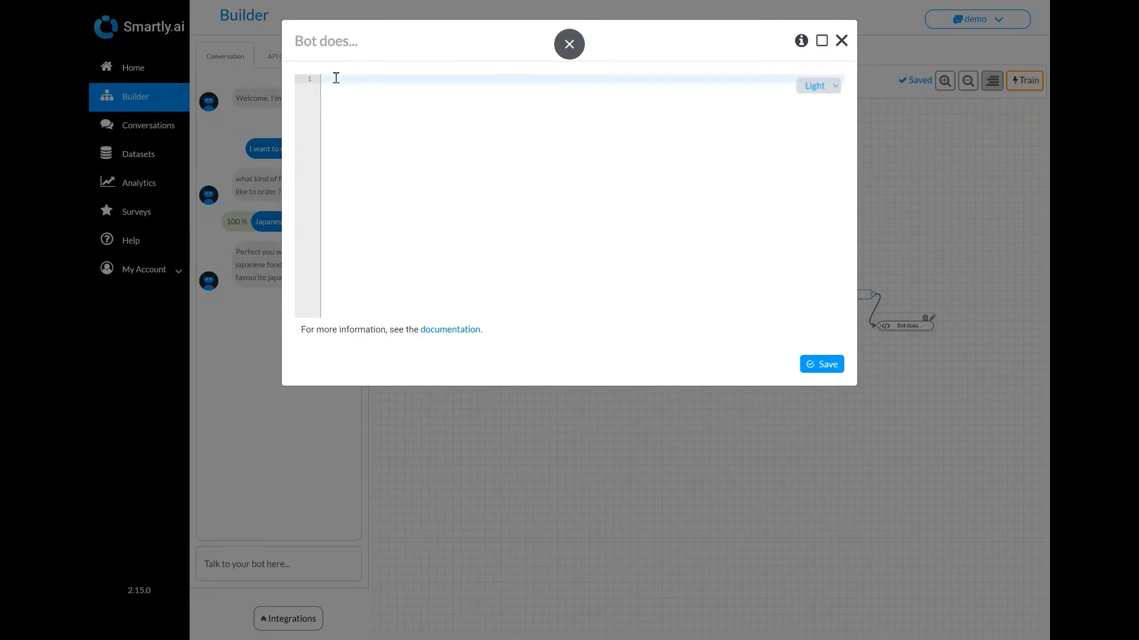
pyautogui.write('var meal = input.custom_entities.japanesedishes[0].value; output.answer = "Perfect. You want to eat " + meal; callback(output);')
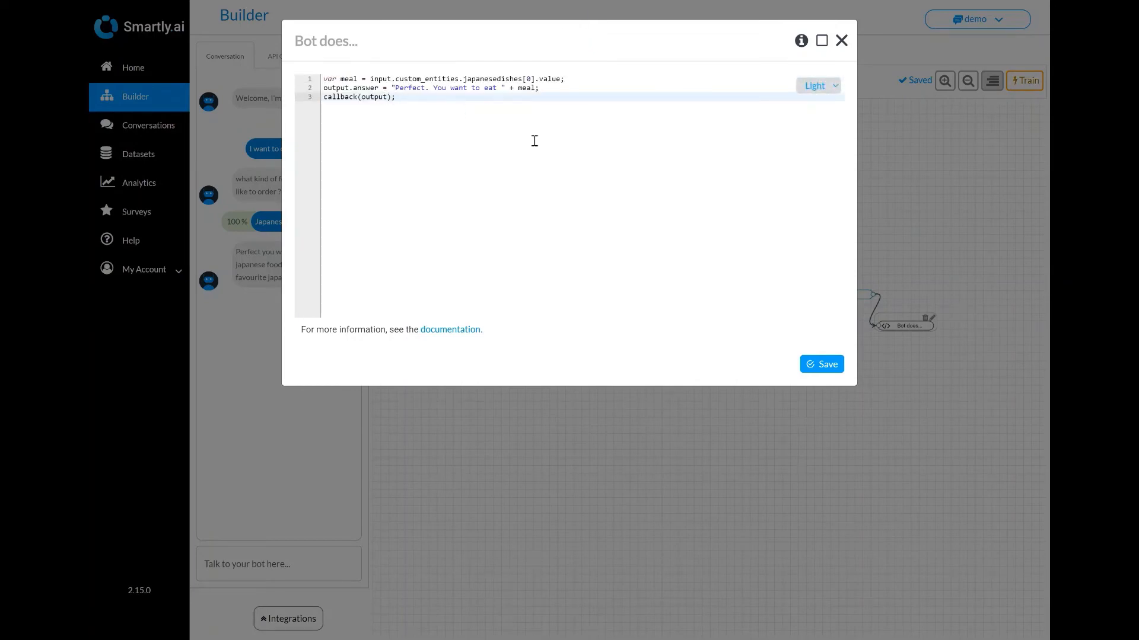
pyautogui.click(821, 365)
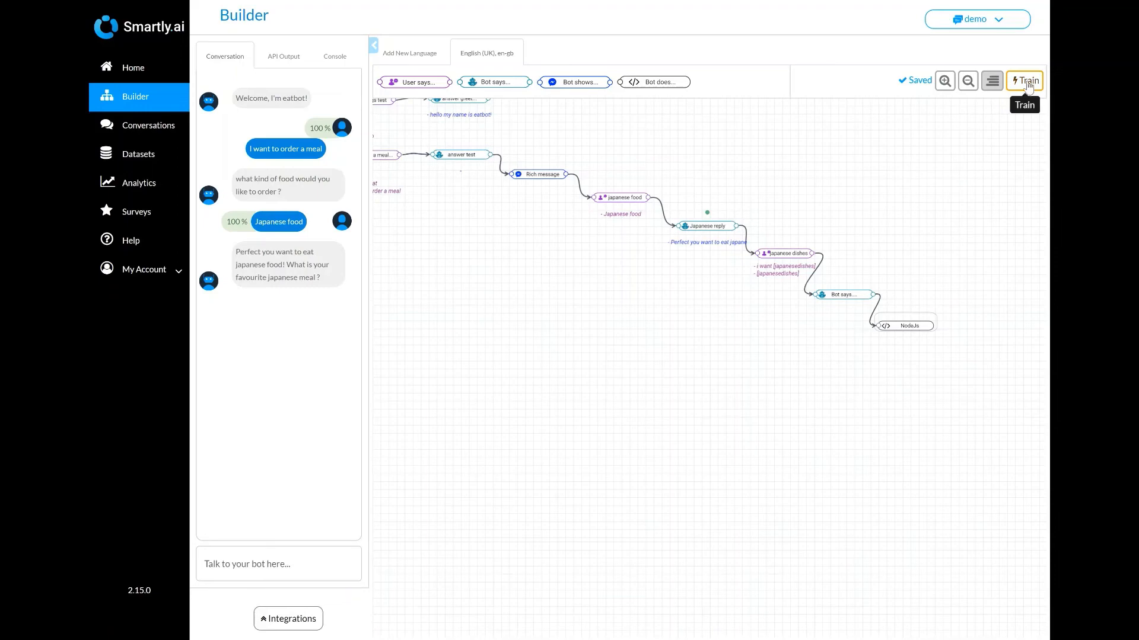
# Step: Retrain the bot and test the dish intent by sending "sushi" in the conversation
pyautogui.click(1026, 82)
pyautogui.click(291, 559)
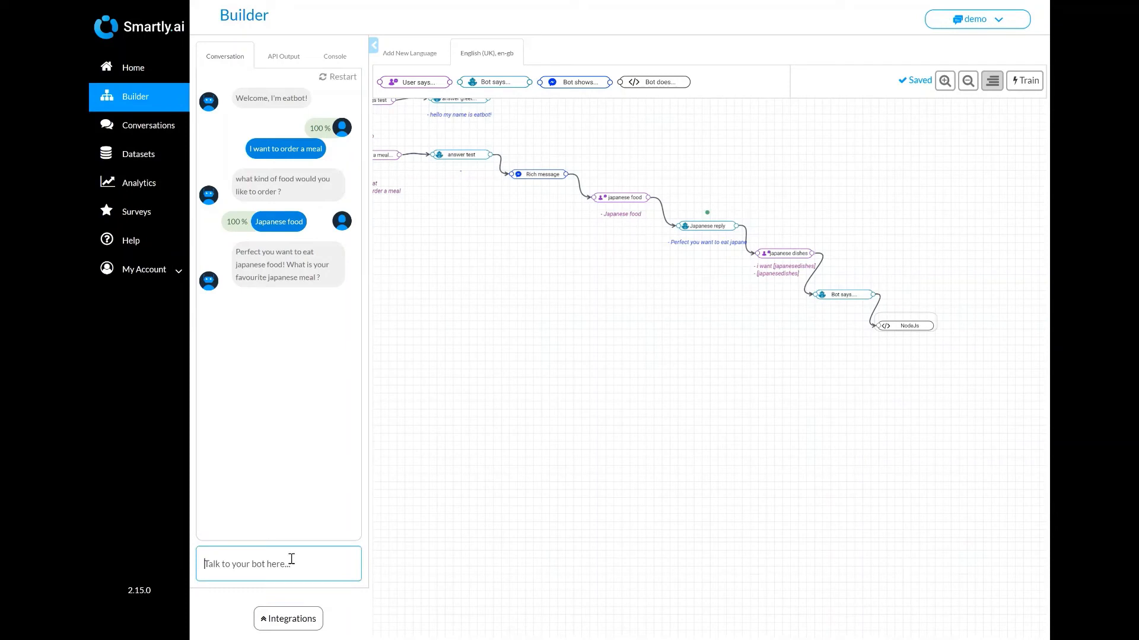
pyautogui.write('sushi')
pyautogui.press('Return')
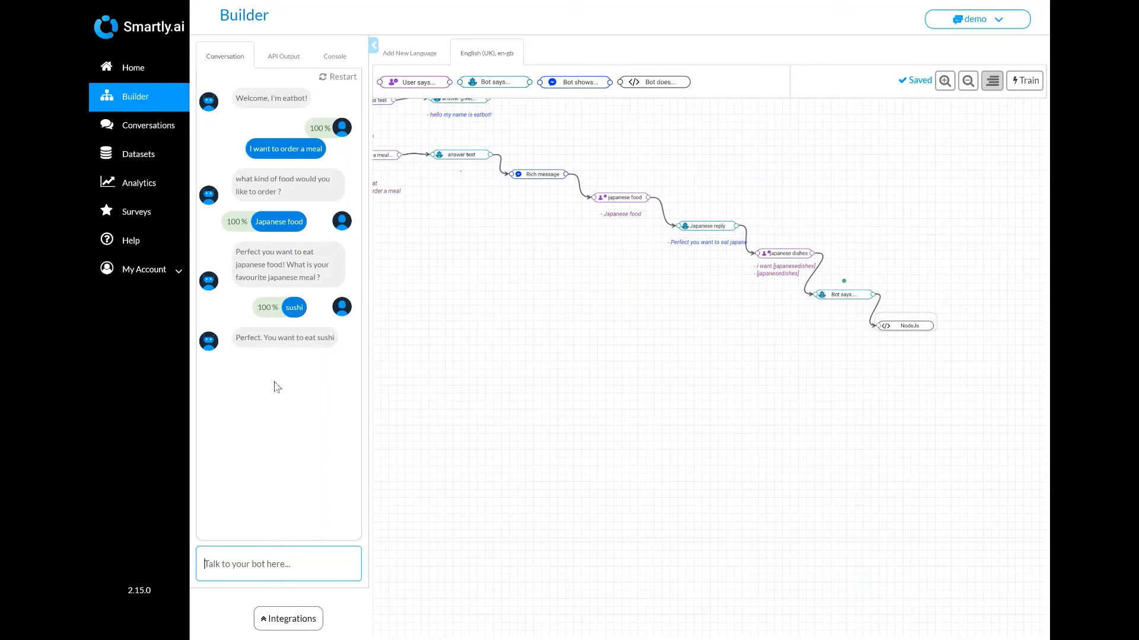
# Step: Examine the API output of the "sushi" message, including its detected intent and custom entities
pyautogui.click(284, 62)
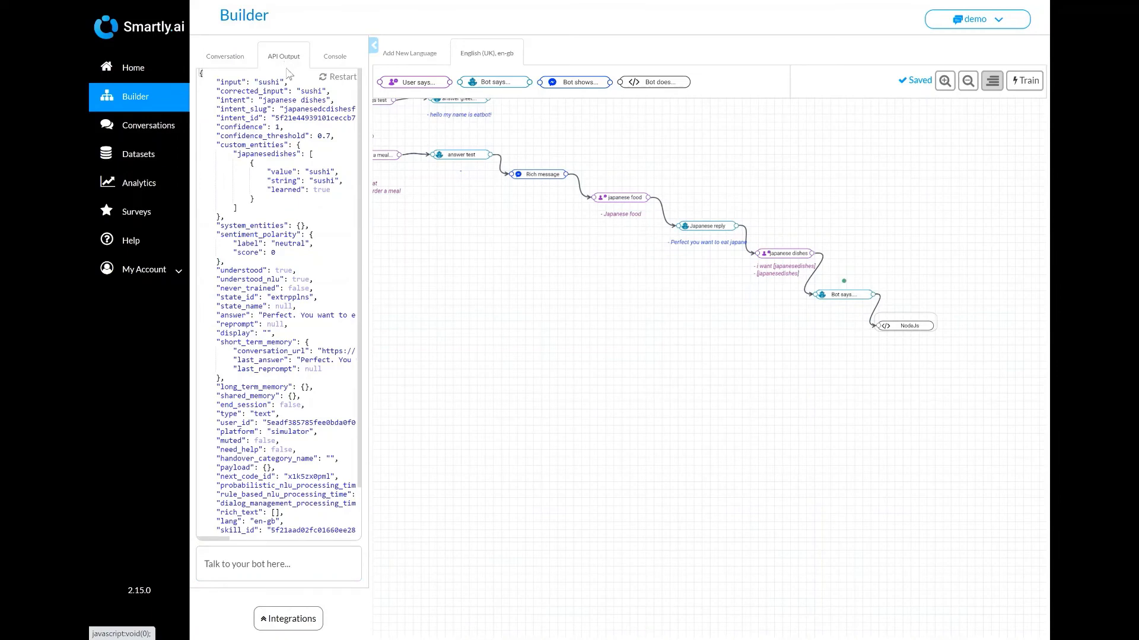
pyautogui.click(291, 559)
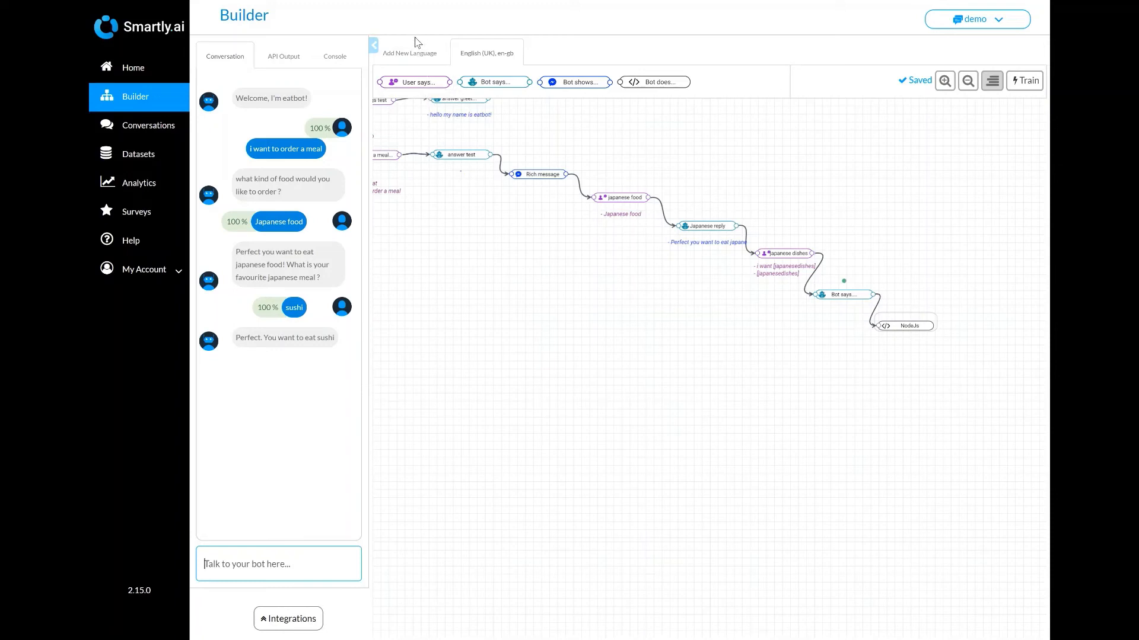
# Step: Add French (France) as a new language for the demo bot and review its copied conversation flow
pyautogui.click(418, 52)
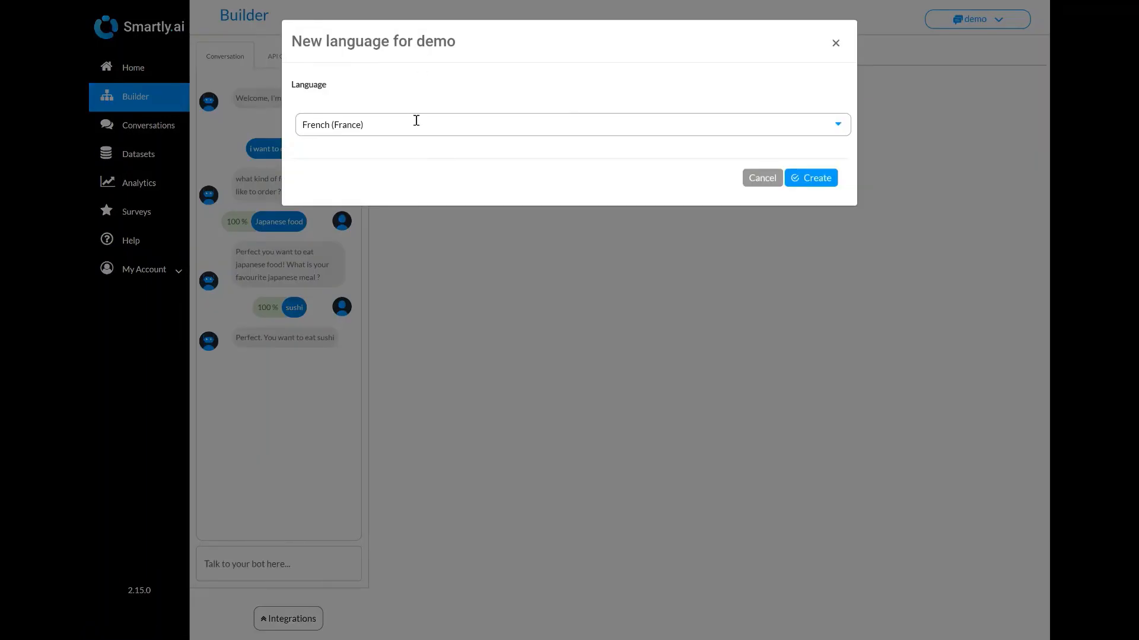
pyautogui.click(416, 120)
pyautogui.click(391, 276)
pyautogui.click(808, 178)
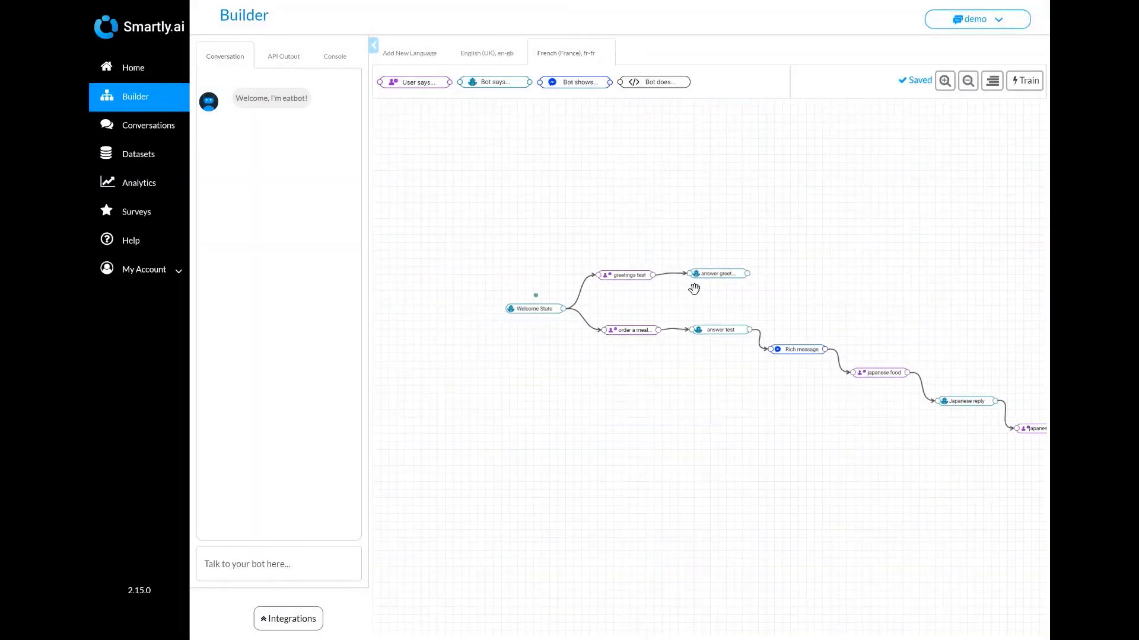
pyautogui.scroll(-2, 694, 289)
pyautogui.rightClick(637, 276)
pyautogui.click(565, 233)
pyautogui.moveTo(564, 233); pyautogui.dragTo(482, 193)
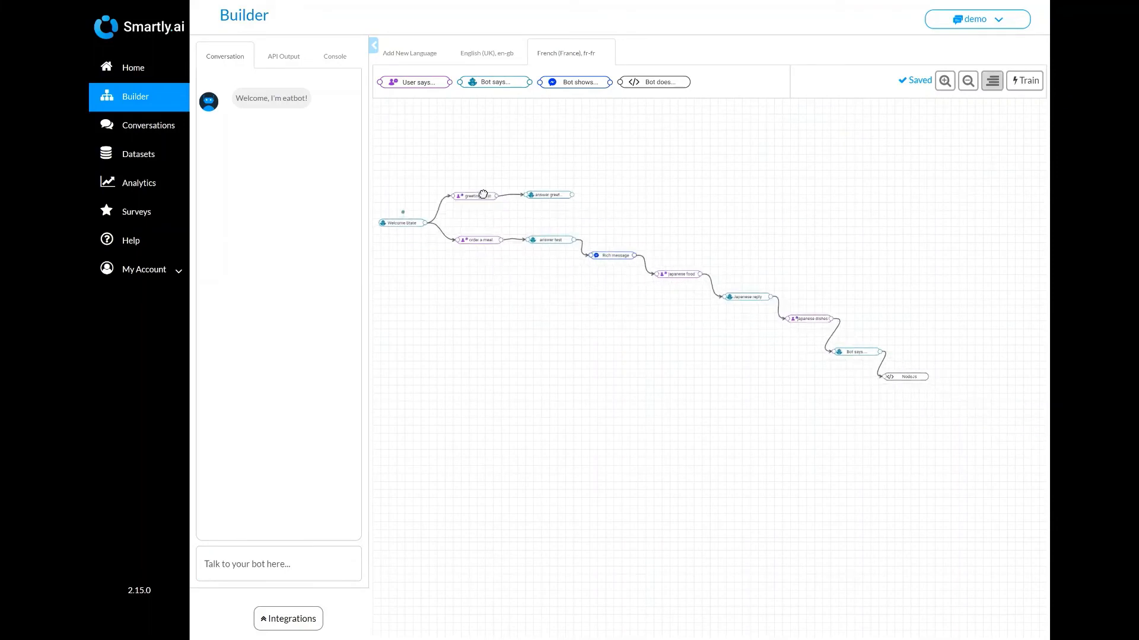
# Step: Return to the English (UK) version and enable the Webchat, Messenger, SMS and Twitter channel integrations
pyautogui.click(472, 53)
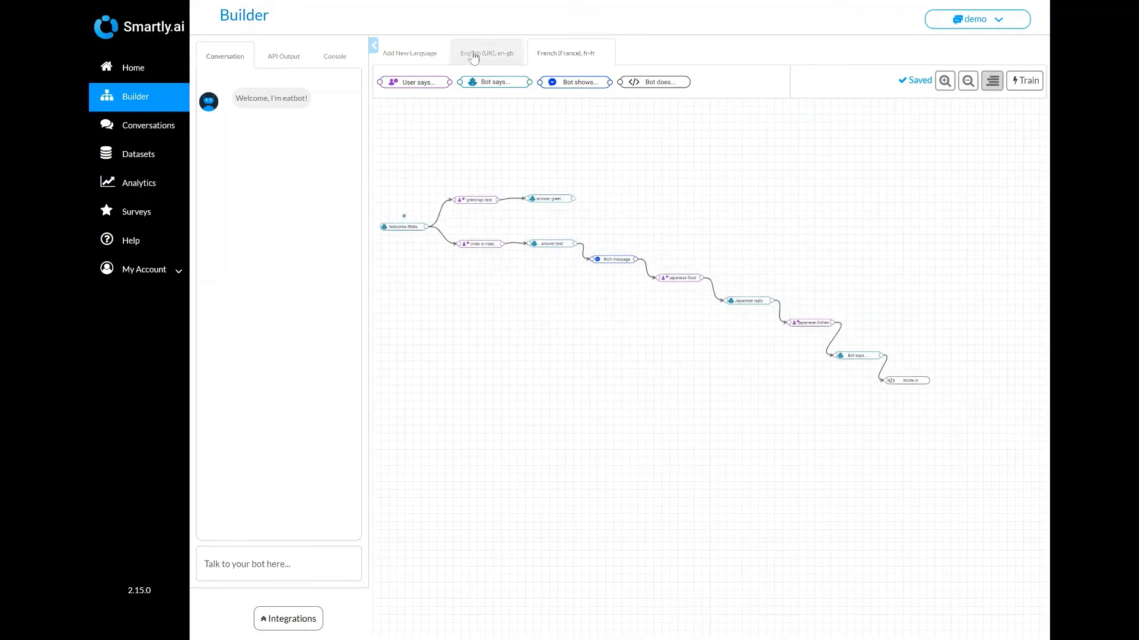
pyautogui.click(288, 619)
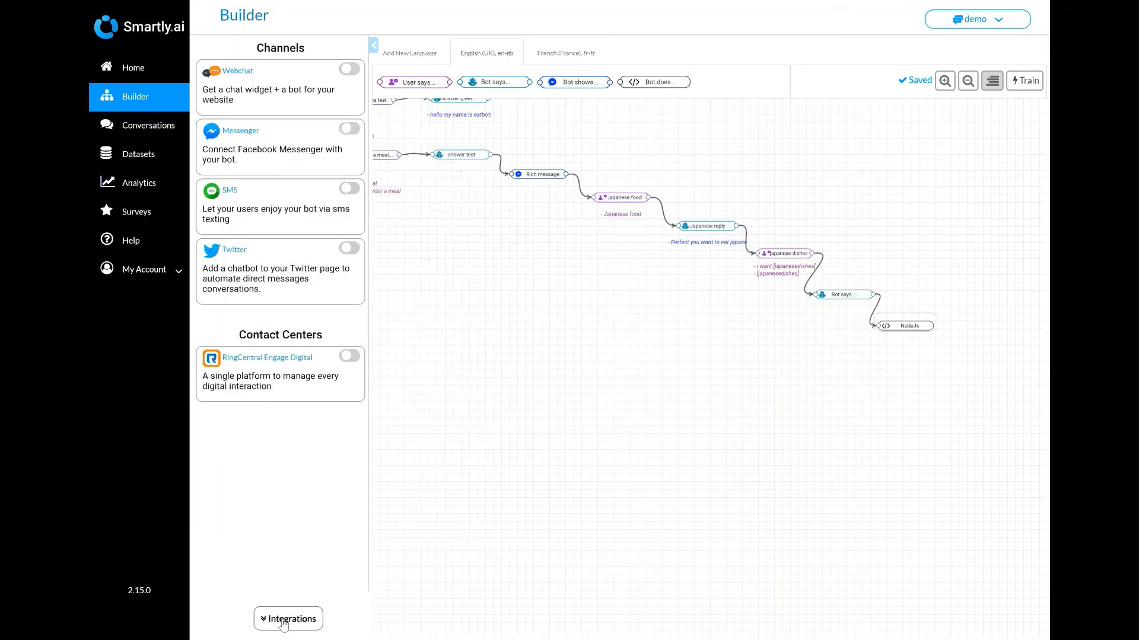
pyautogui.click(349, 69)
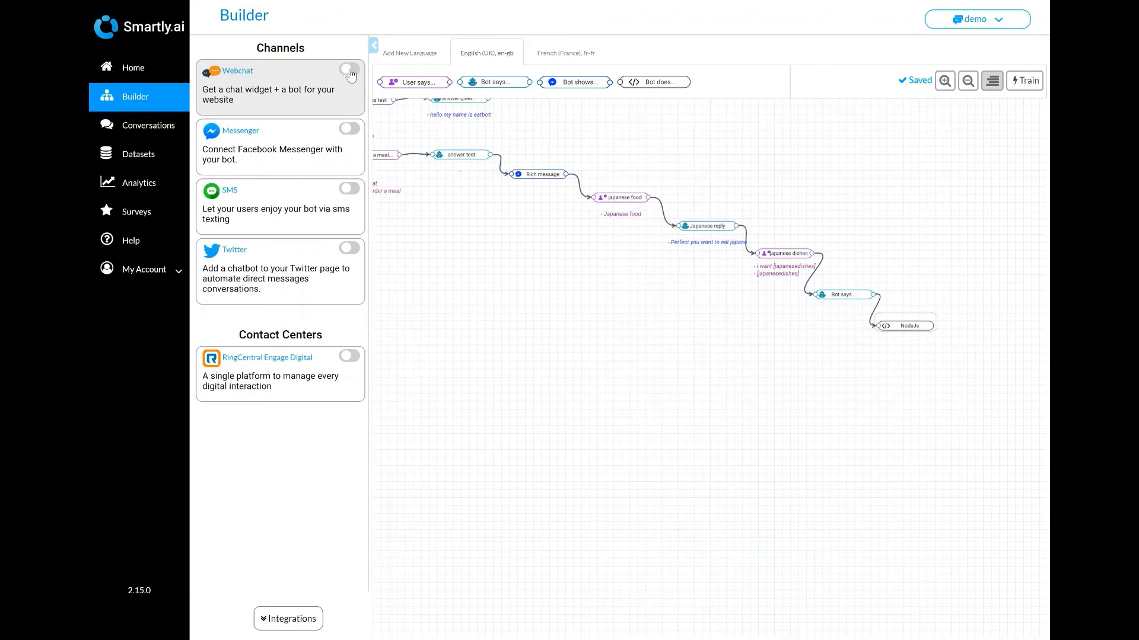
pyautogui.click(350, 129)
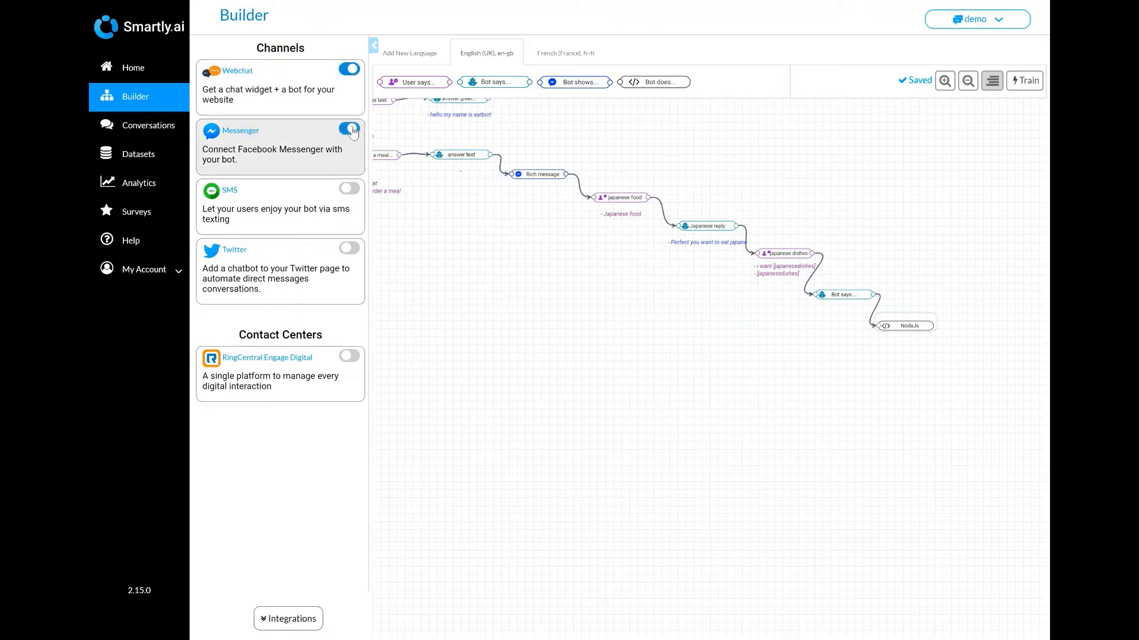
pyautogui.click(349, 188)
pyautogui.click(349, 248)
# Step: Open the Webchat integration settings for English (UK) and review the main settings and color options
pyautogui.click(284, 73)
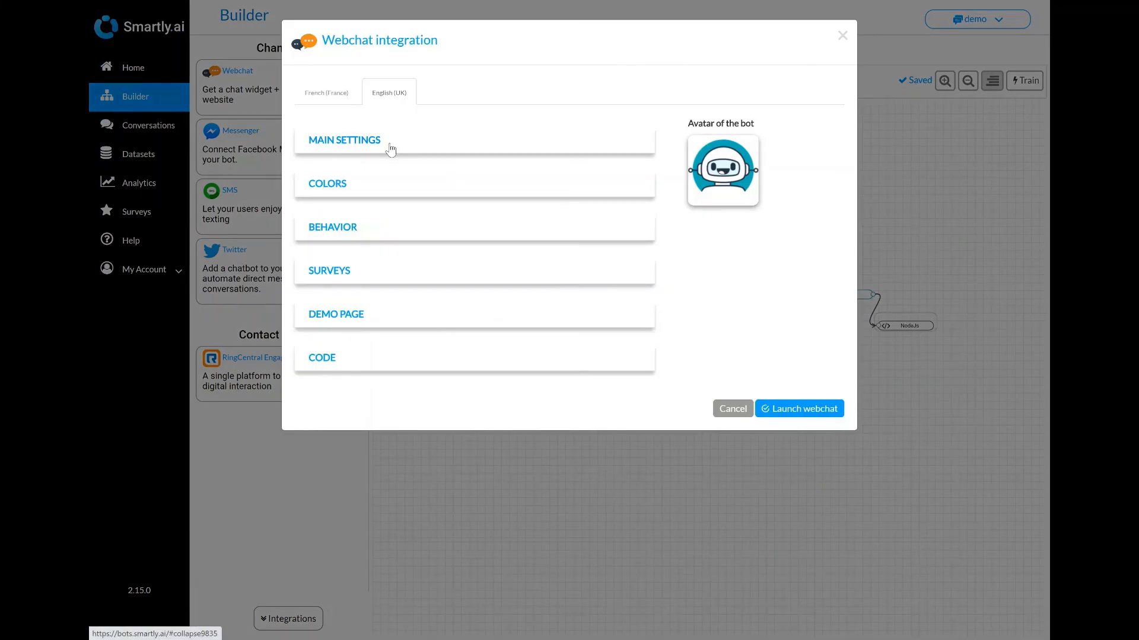
pyautogui.click(391, 147)
pyautogui.click(391, 149)
pyautogui.click(384, 187)
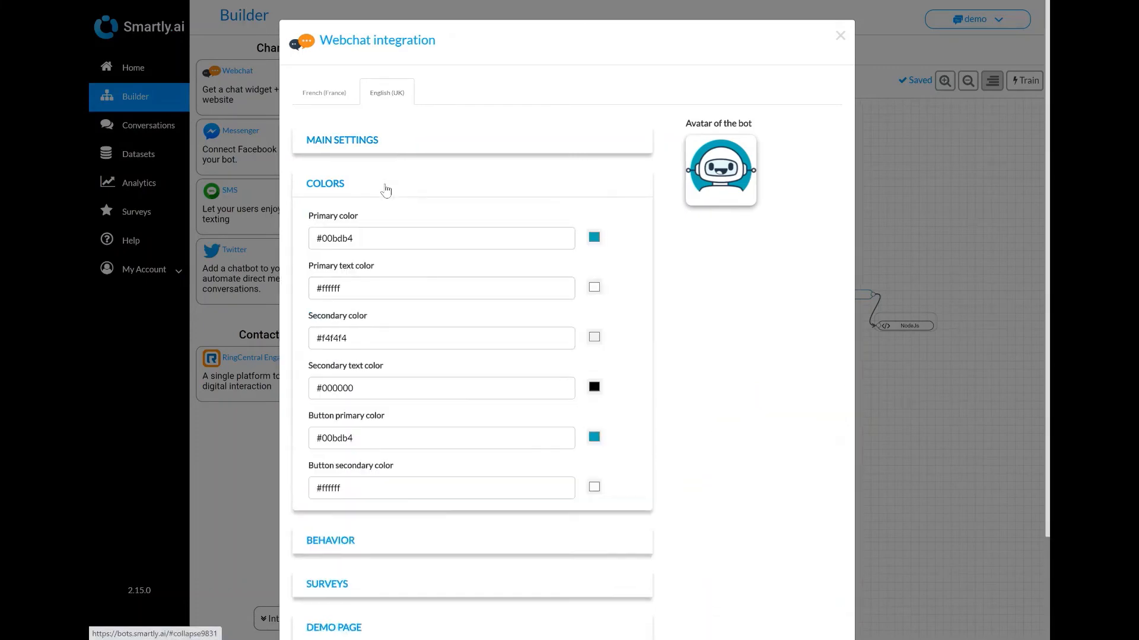
pyautogui.click(385, 190)
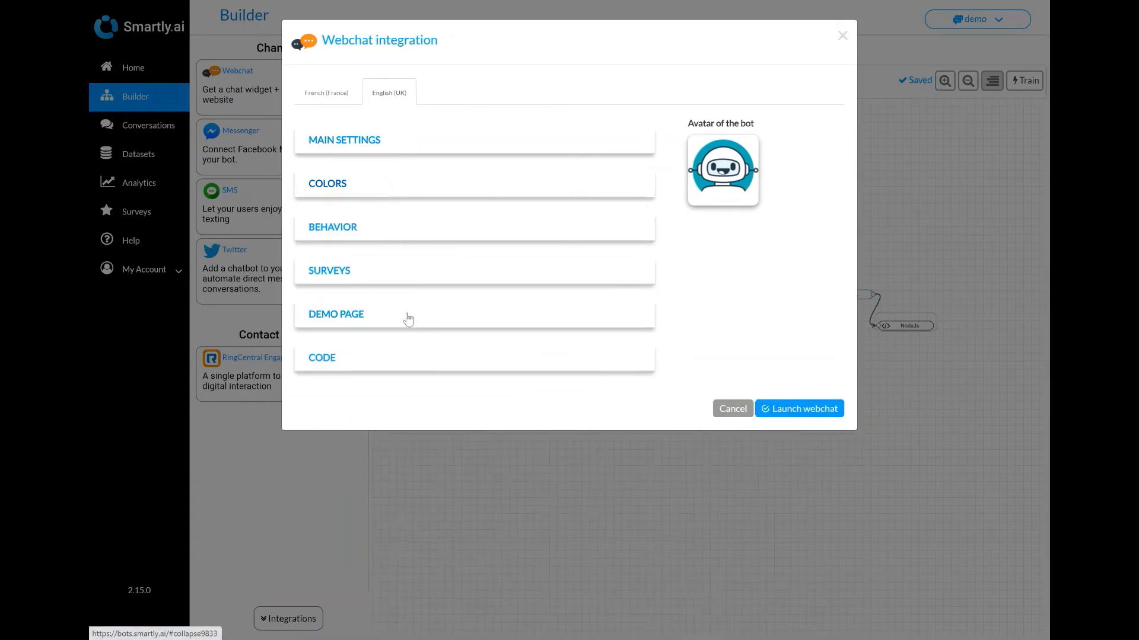
# Step: Show the Webchat code section and highlight the whole integration script meant for the webpage's HEAD section
pyautogui.click(408, 366)
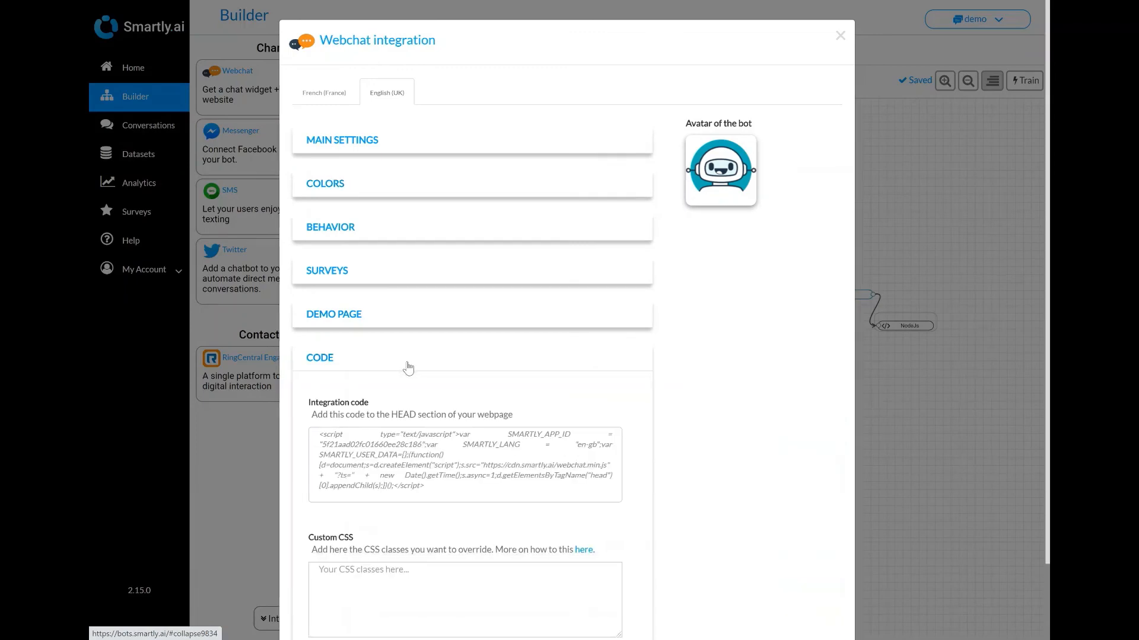
pyautogui.click(430, 487)
pyautogui.hotkey('ctrl', 'a')
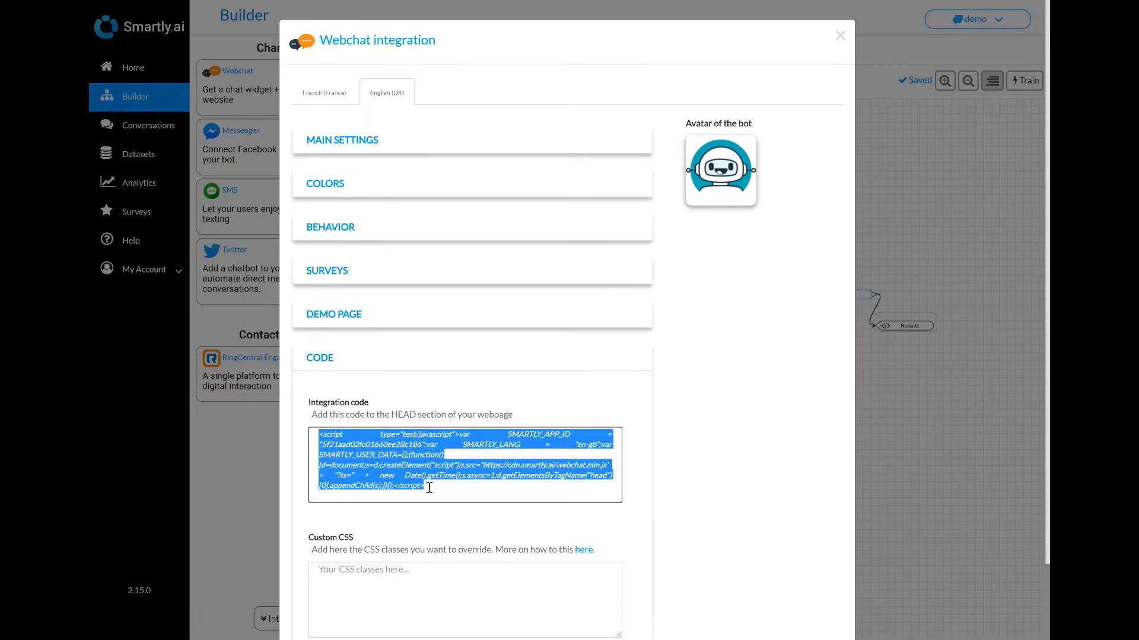
pyautogui.click(489, 530)
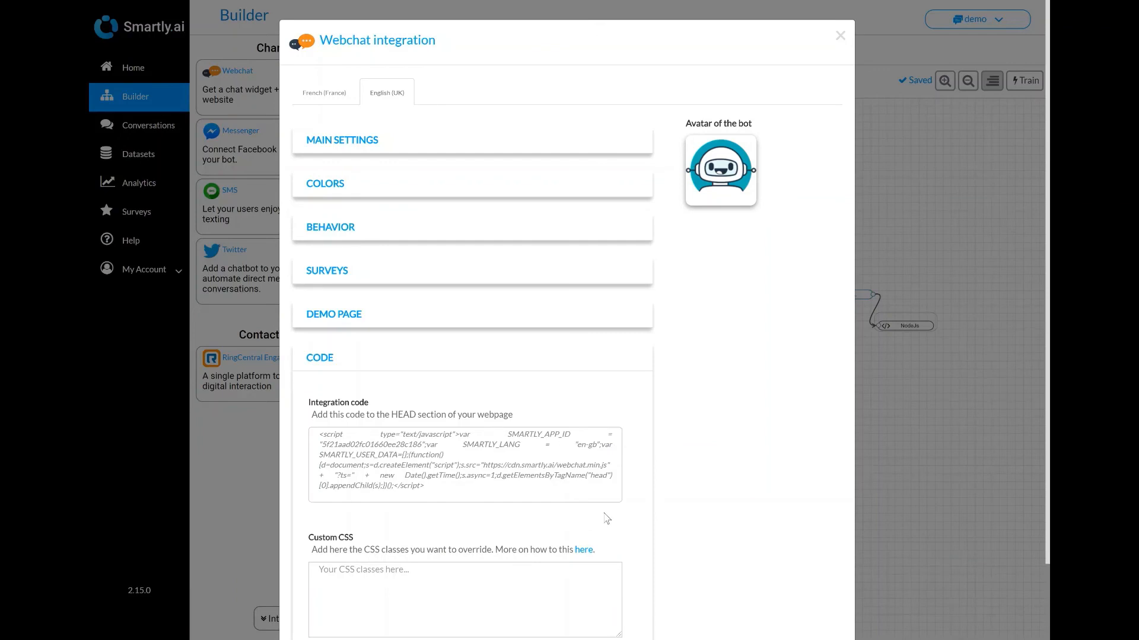
# Step: Launch the English (UK) webchat, save its integration settings and close the Webchat dialog
pyautogui.scroll(-2, 628, 518)
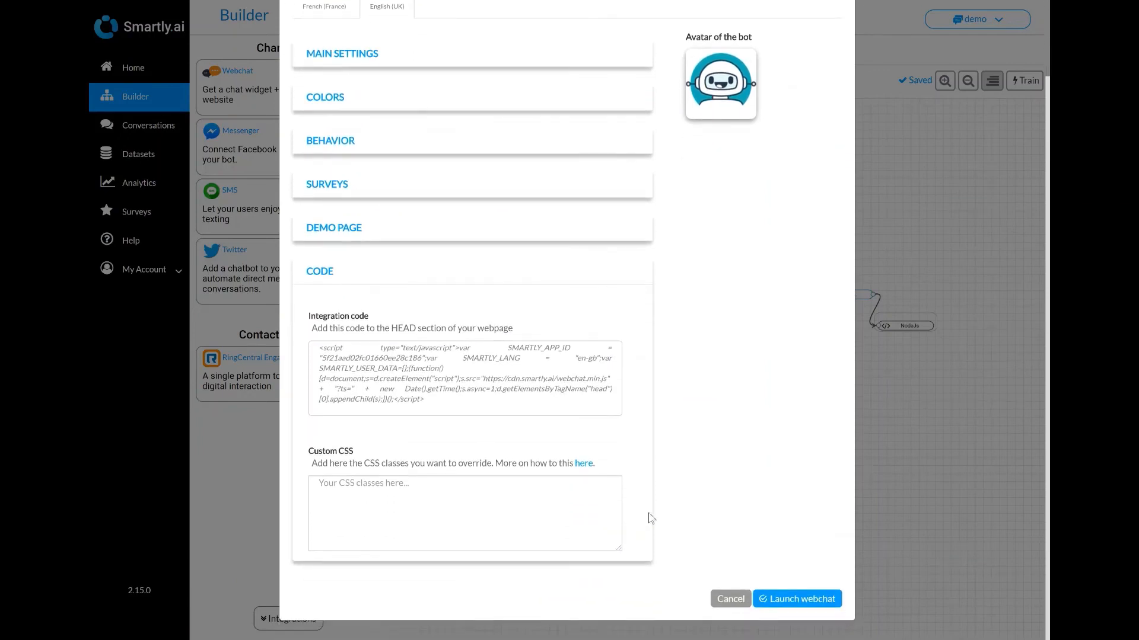
pyautogui.click(799, 600)
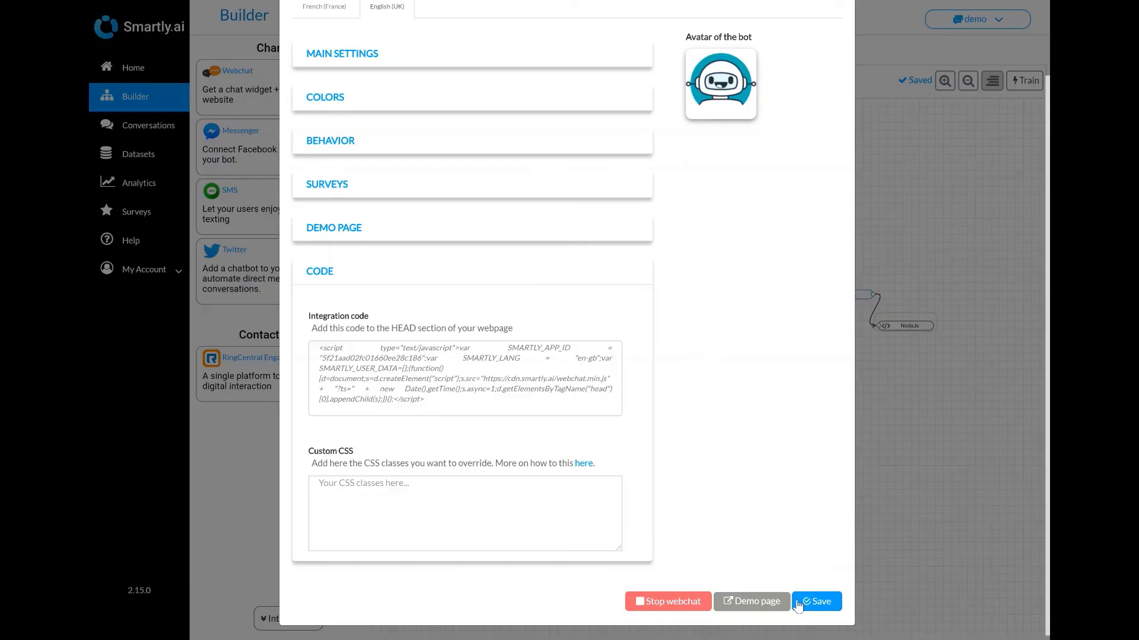
pyautogui.click(798, 602)
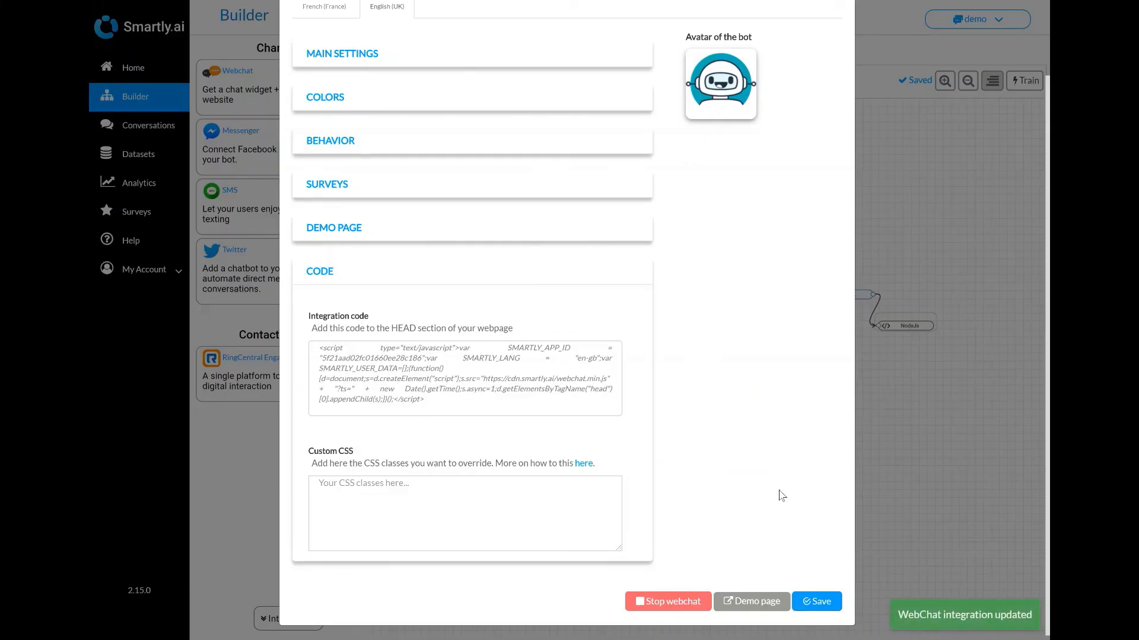
pyautogui.scroll(2, 785, 443)
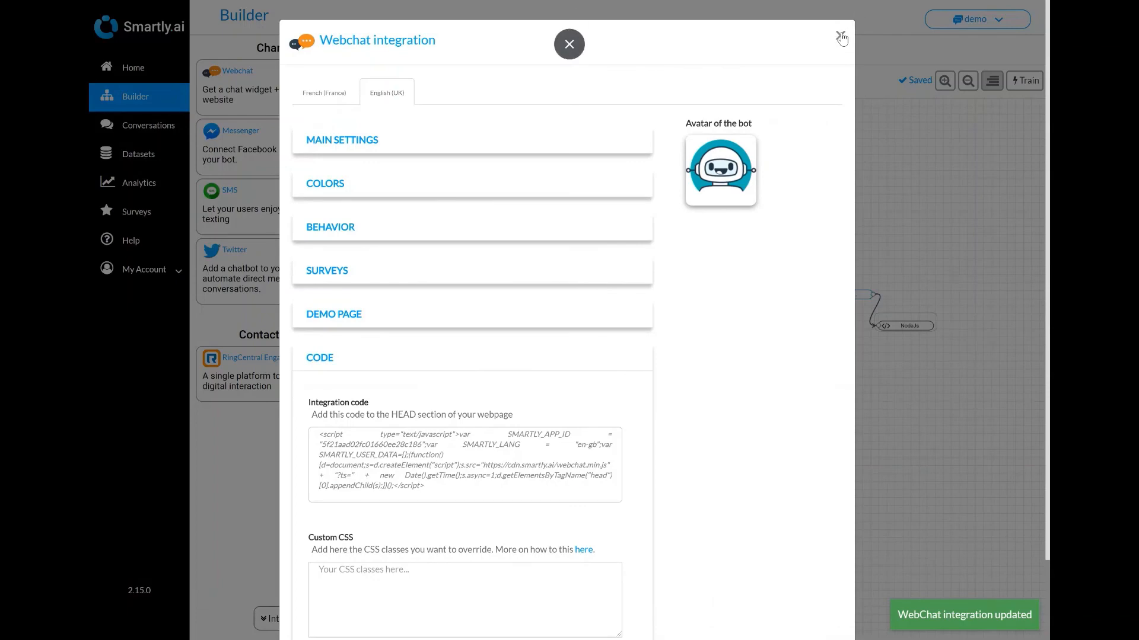
pyautogui.click(840, 36)
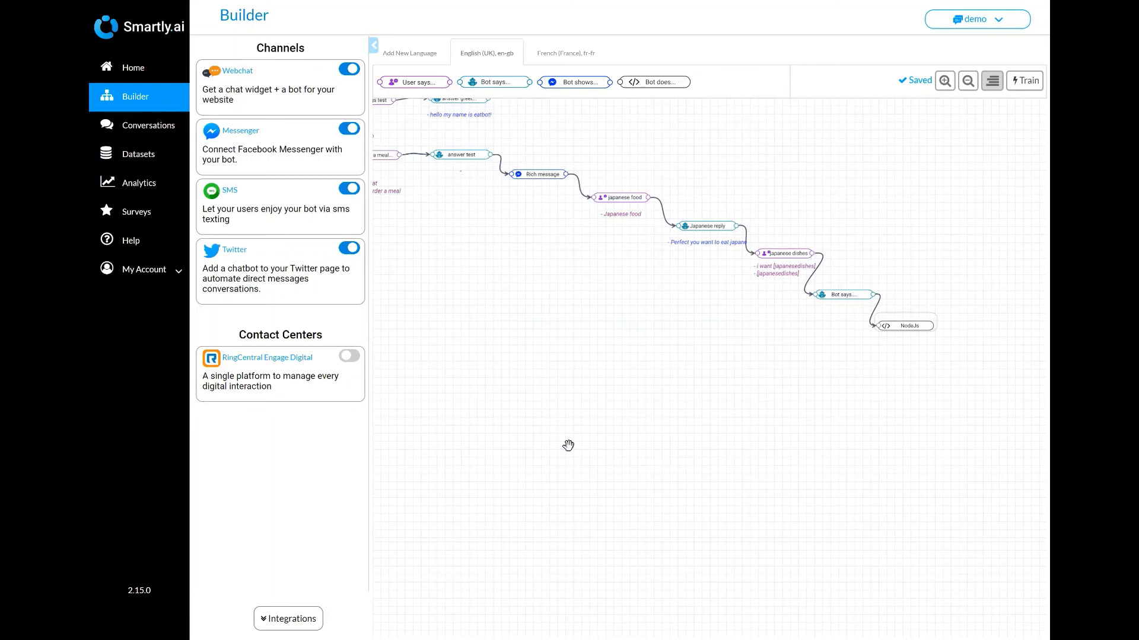
# Step: Download the Q&A sample file from the bot's datasets and open the CSV in Excel
pyautogui.click(126, 156)
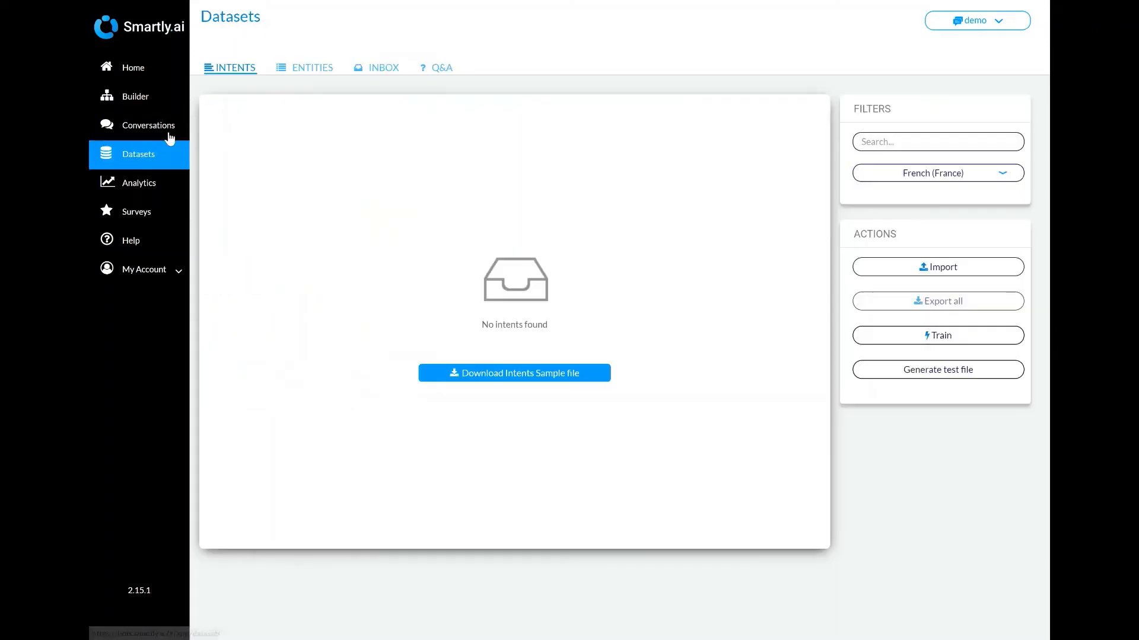
pyautogui.click(424, 72)
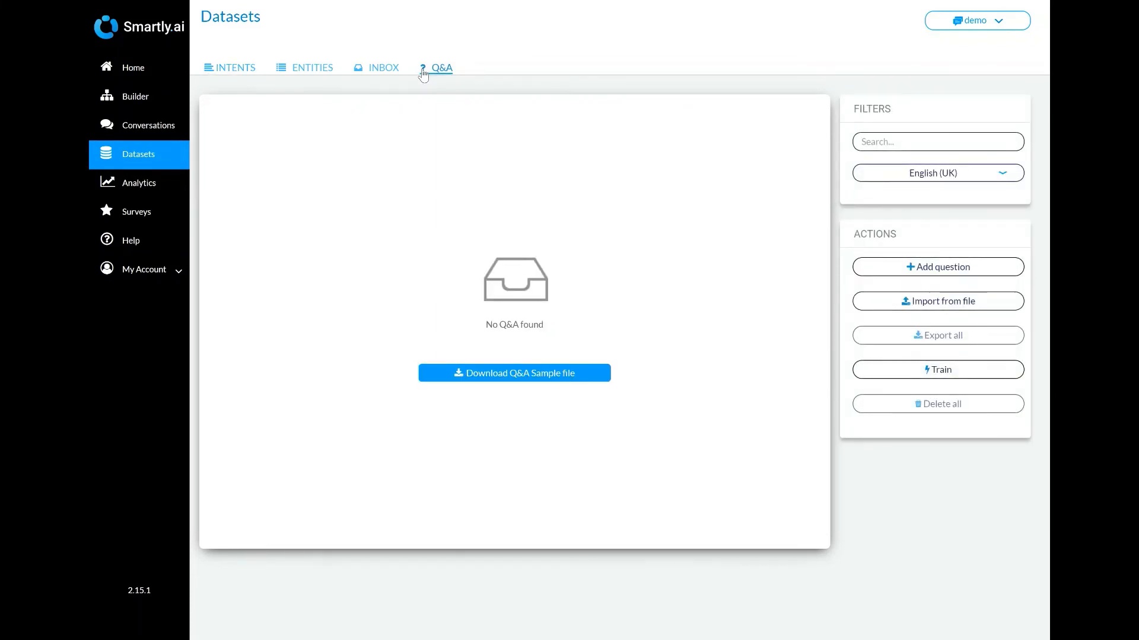
pyautogui.click(449, 373)
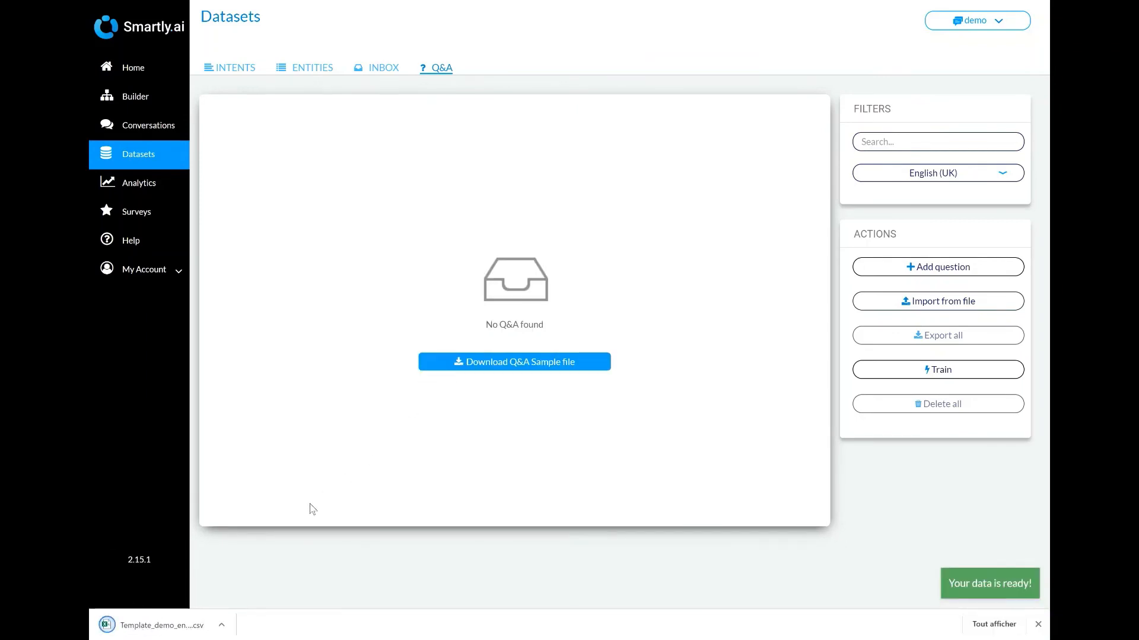
pyautogui.click(157, 625)
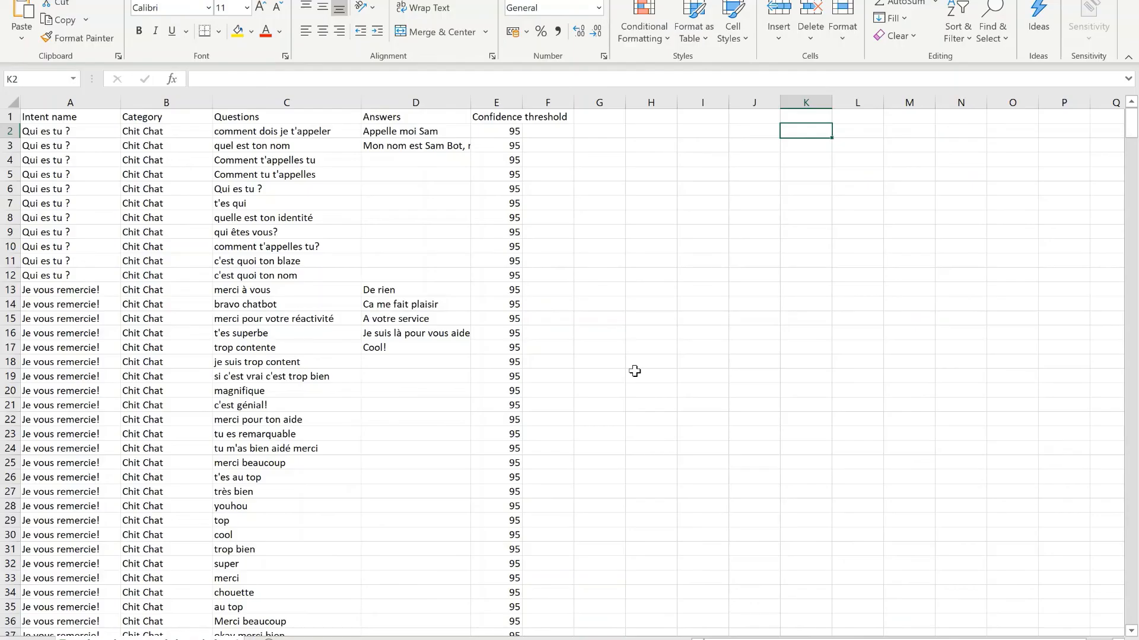
# Step: Examine the sample's intent name, category, questions, answers and confidence threshold columns in the first data row
pyautogui.click(72, 134)
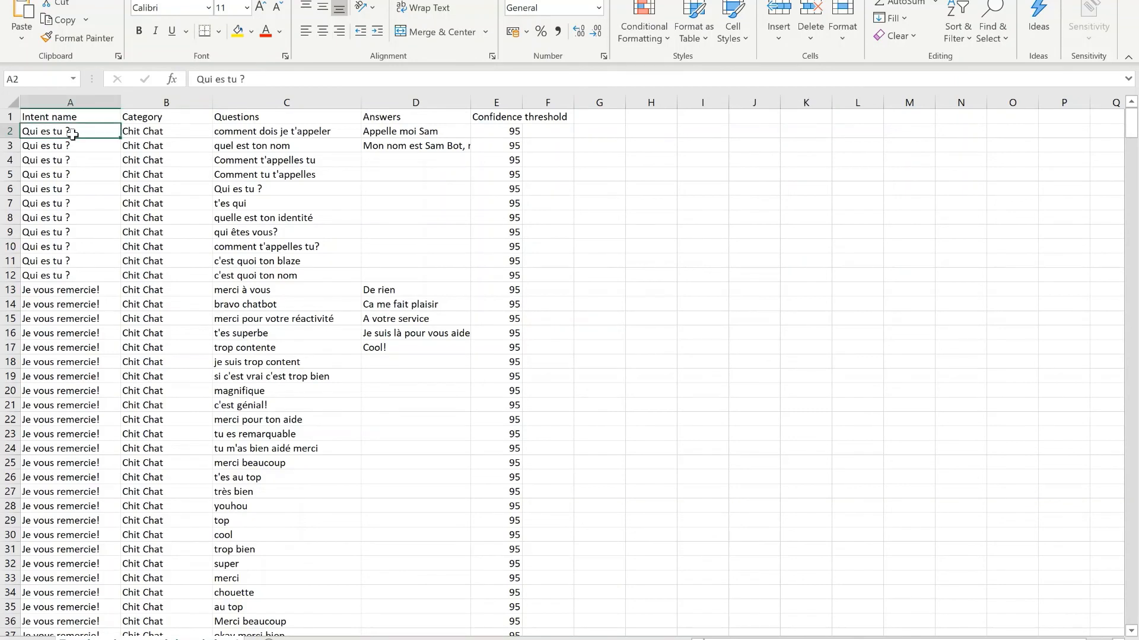
pyautogui.click(143, 133)
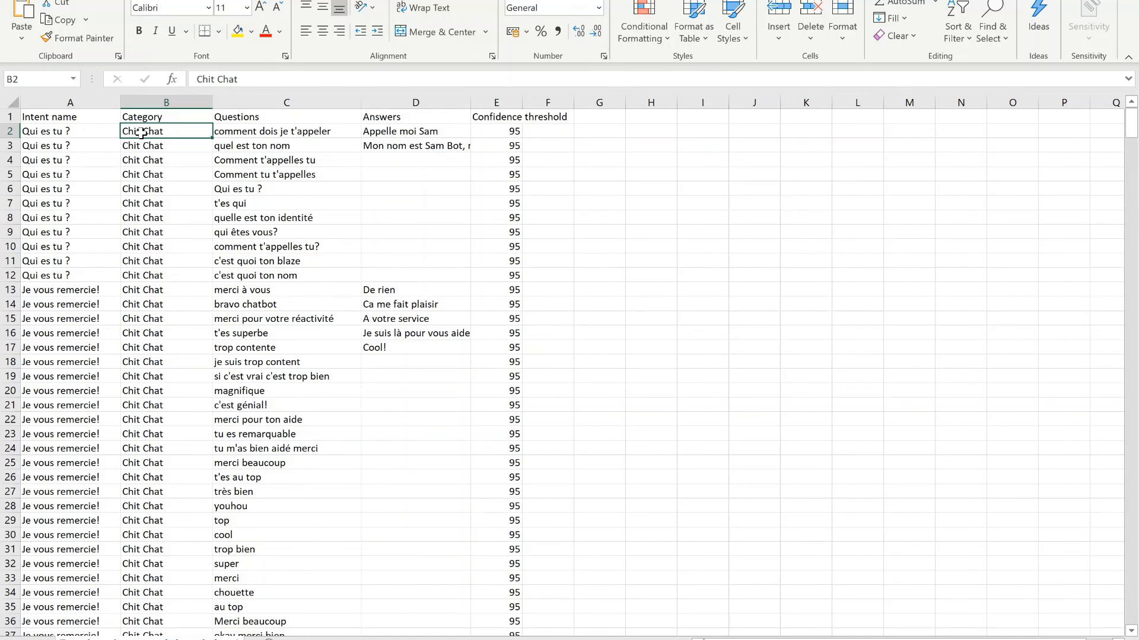
pyautogui.click(251, 131)
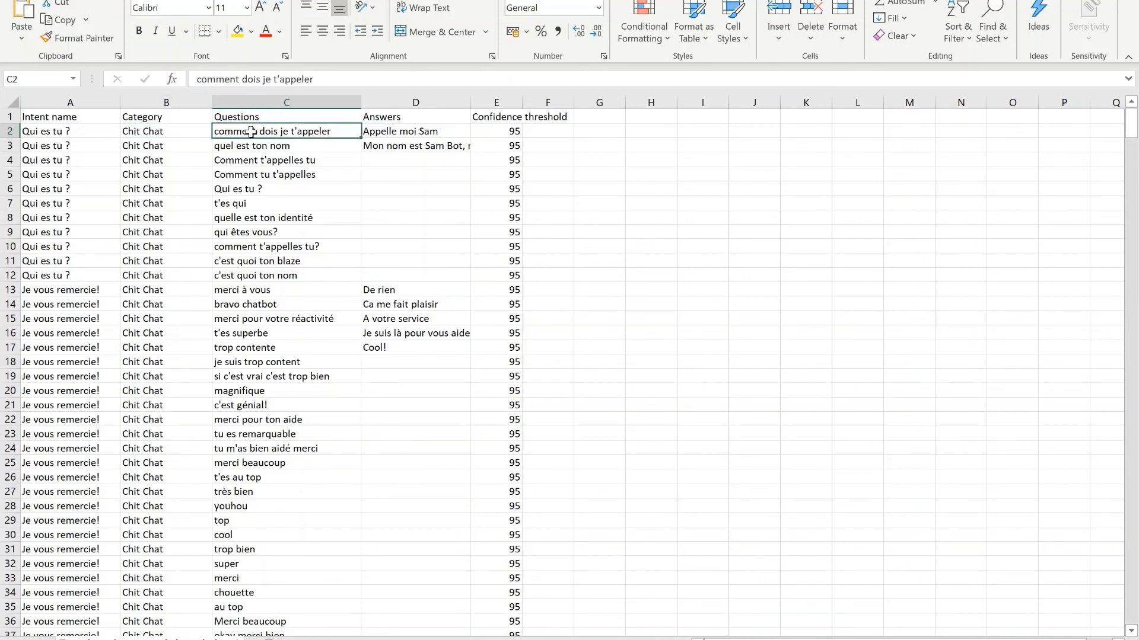
pyautogui.click(395, 131)
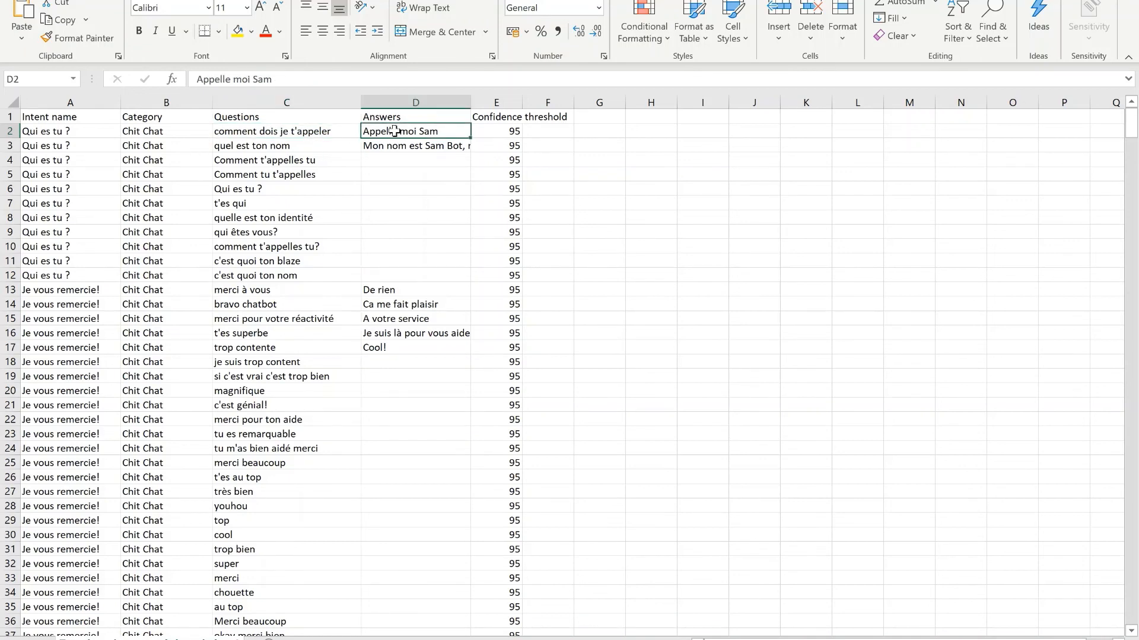
pyautogui.click(507, 131)
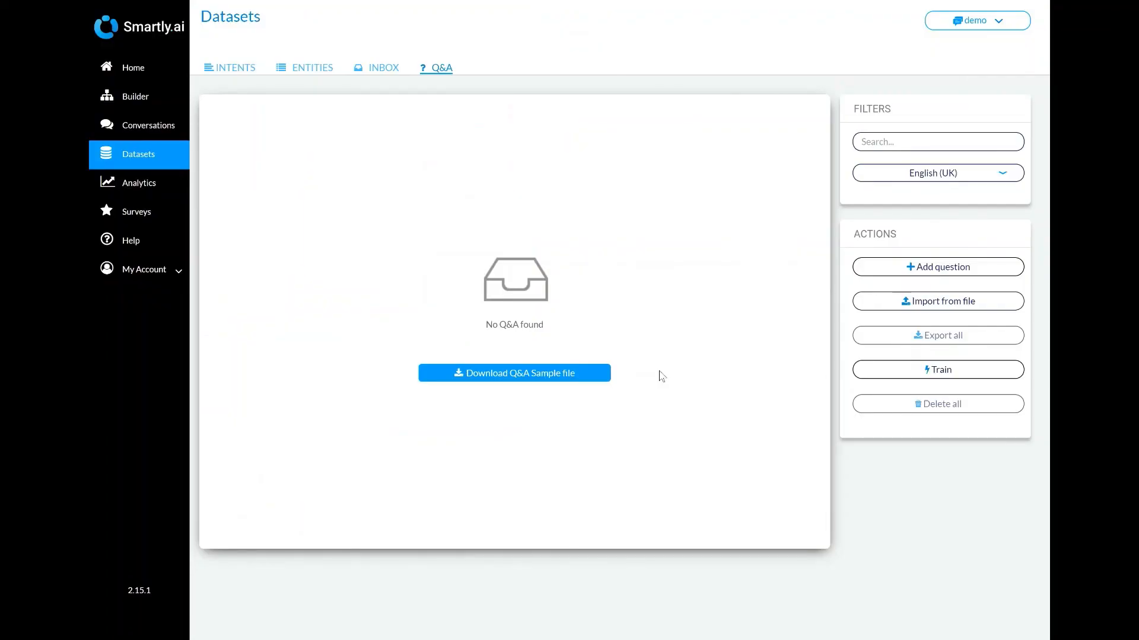
# Step: Back in Smartly.ai, import today's Template_demo_en-gb_knowledge CSV into the English (UK) Q&A dataset and train the bot
pyautogui.click(877, 309)
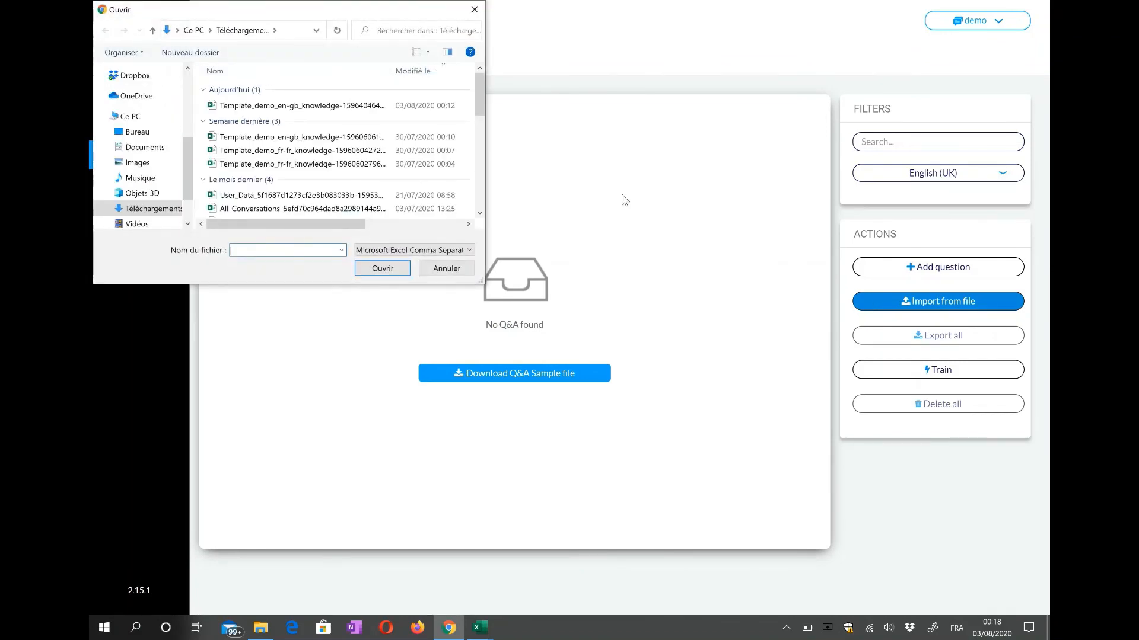
pyautogui.click(457, 106)
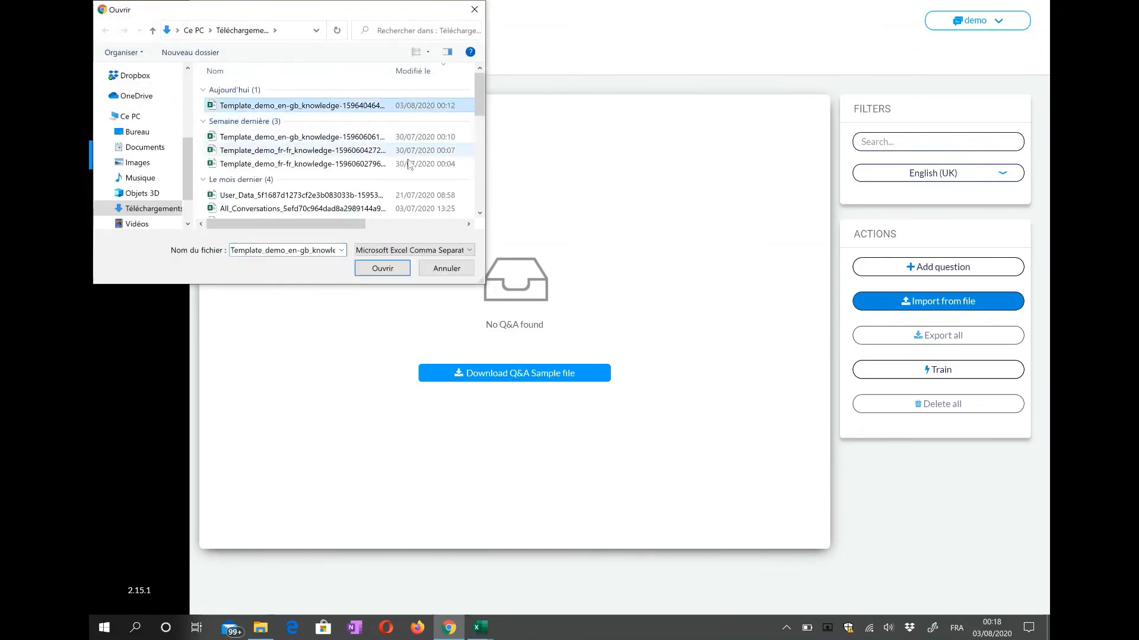
pyautogui.click(380, 271)
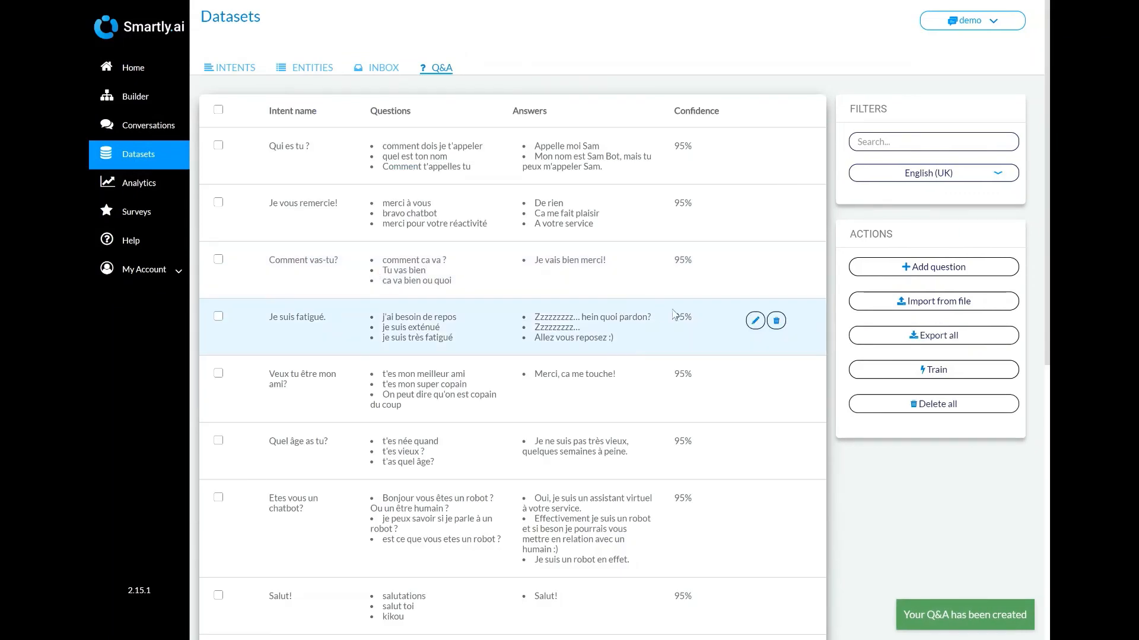
pyautogui.click(870, 371)
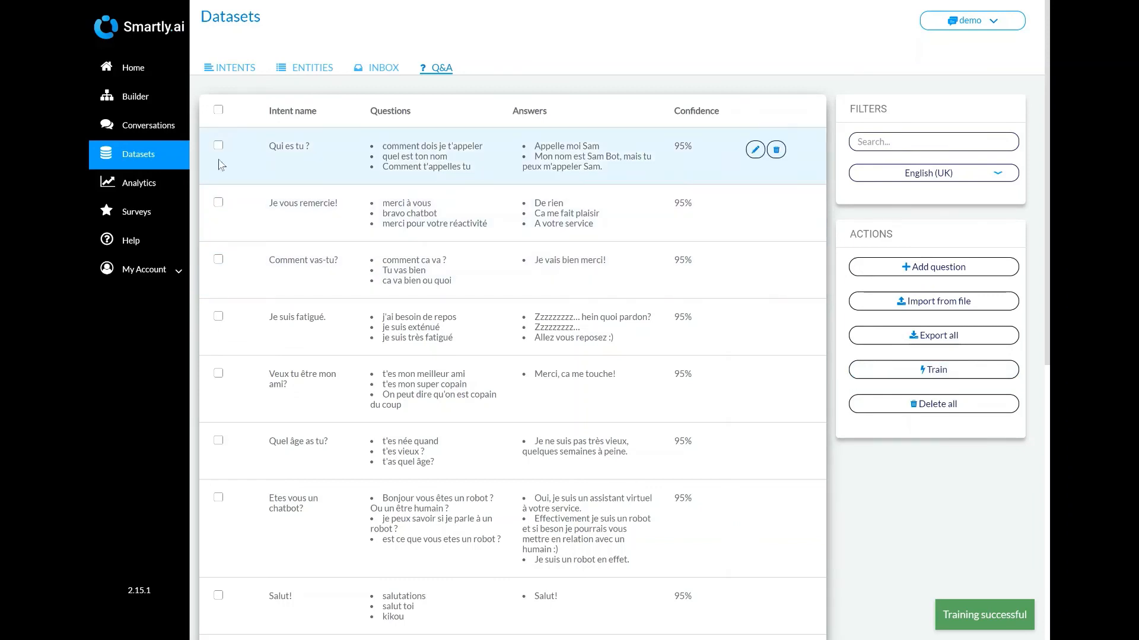
# Step: Return to the bot builder and test the imported Q&A by sending "thank you" in the conversation
pyautogui.click(107, 104)
pyautogui.click(244, 566)
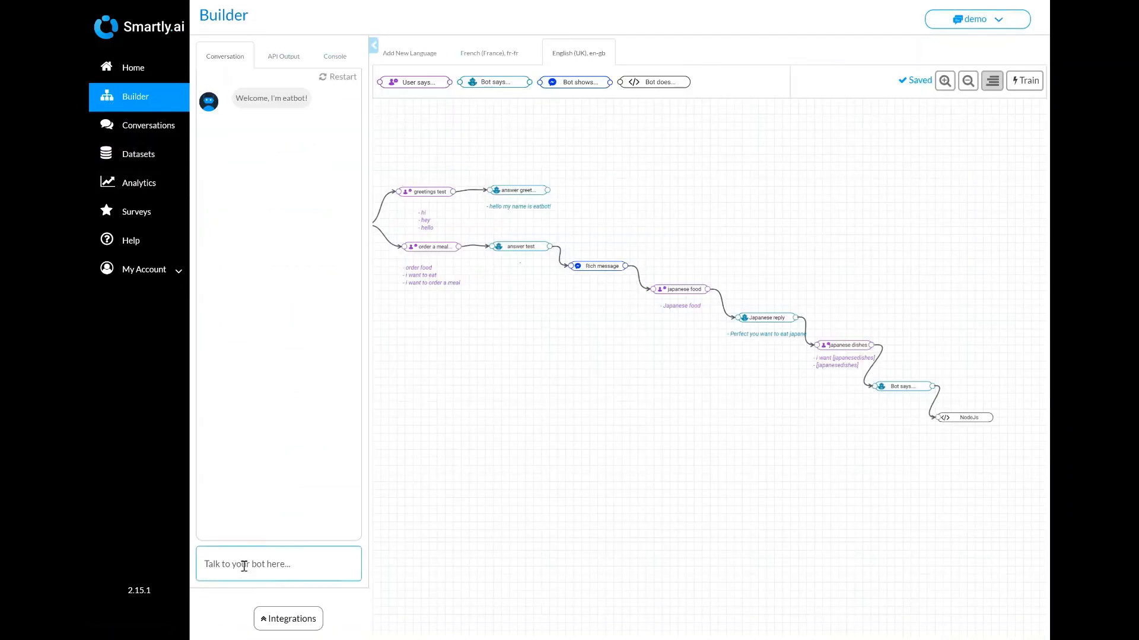
pyautogui.write('thank you')
pyautogui.press('Return')
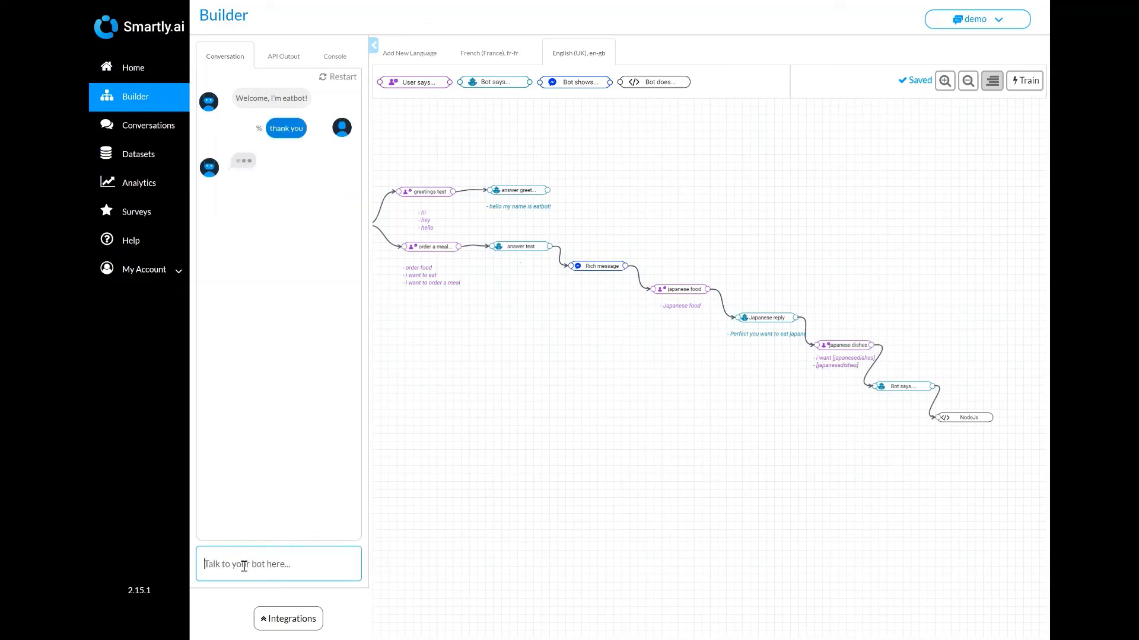